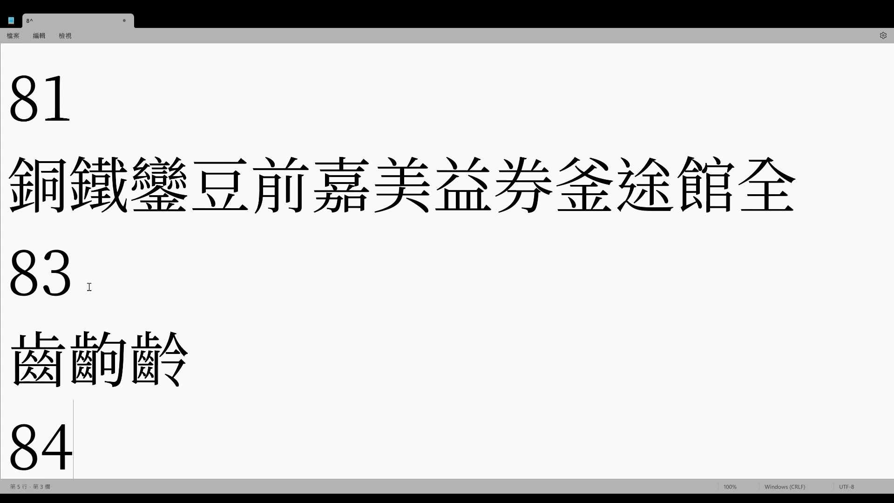
{"action": "scroll", "coordinate": [90, 288], "scroll_direction": "down", "scroll_amount": 1}
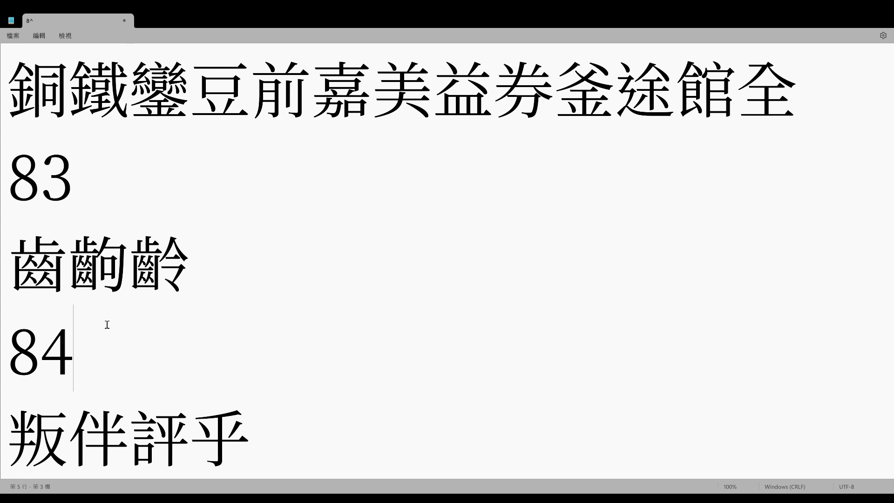
{"action": "scroll", "coordinate": [107, 324], "scroll_direction": "up", "scroll_amount": 1}
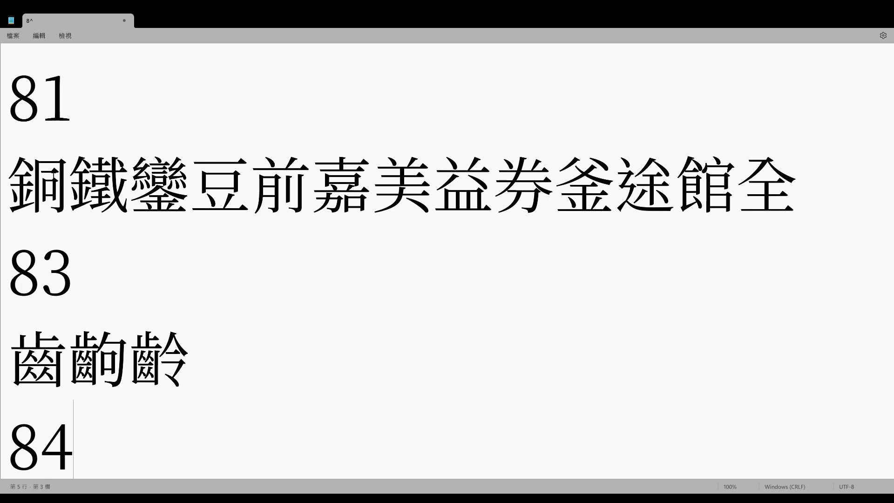
{"action": "scroll", "coordinate": [88, 283], "scroll_direction": "down", "scroll_amount": 2}
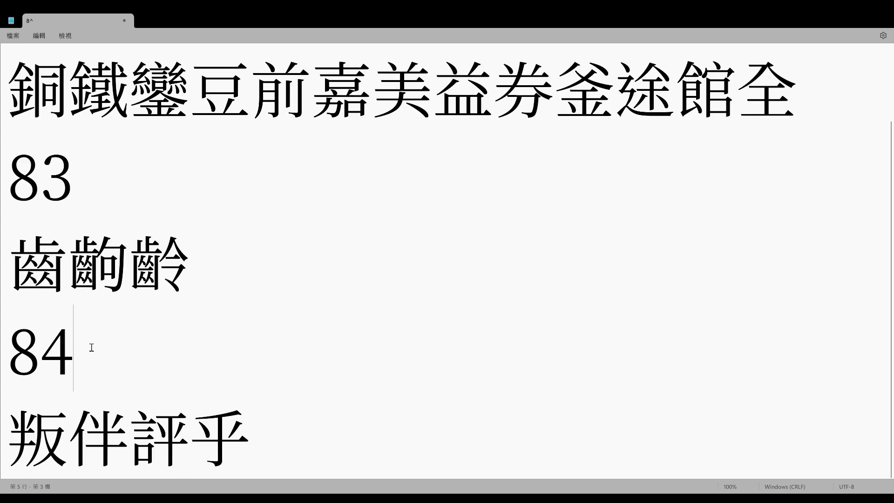
{"action": "scroll", "coordinate": [134, 362], "scroll_direction": "up", "scroll_amount": 2}
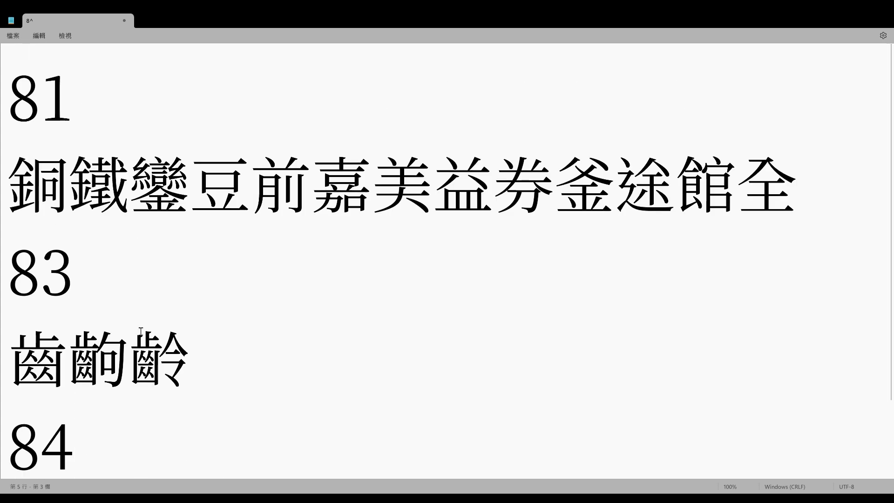
Step: Add a new line below the character row under 81 and enter 銅 with the input code IJQ
{"action": "left_click", "coordinate": [833, 219]}
{"action": "key", "text": "Return"}
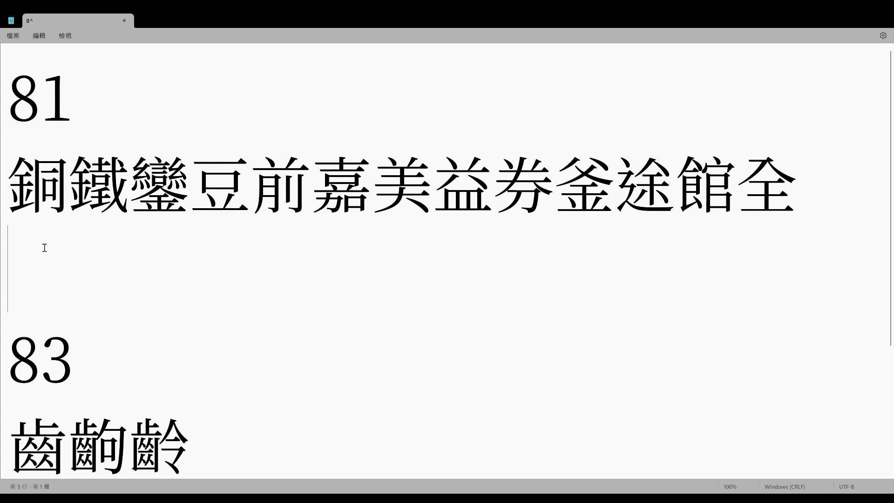
{"action": "type", "text": "I"}
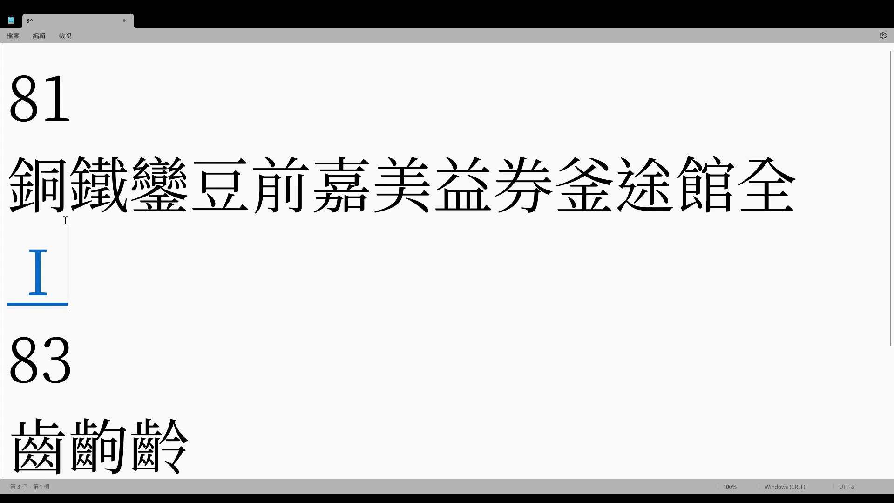
{"action": "type", "text": "J"}
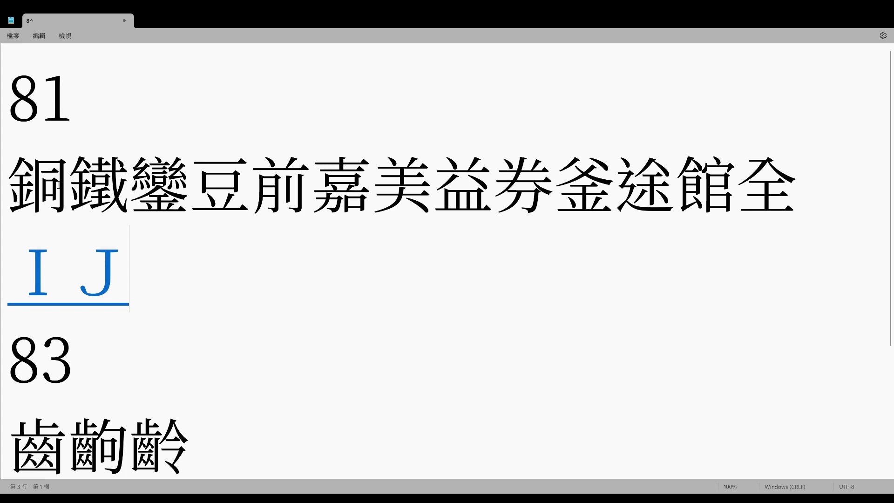
{"action": "type", "text": "q"}
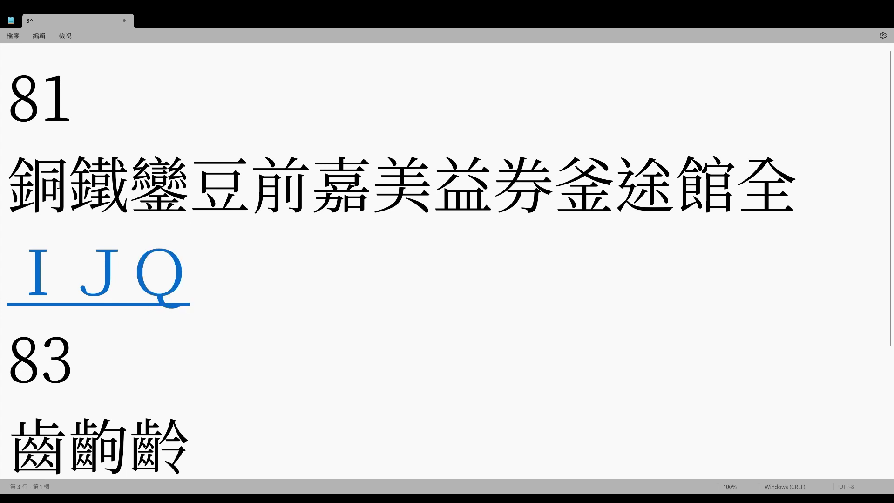
{"action": "key", "text": "space"}
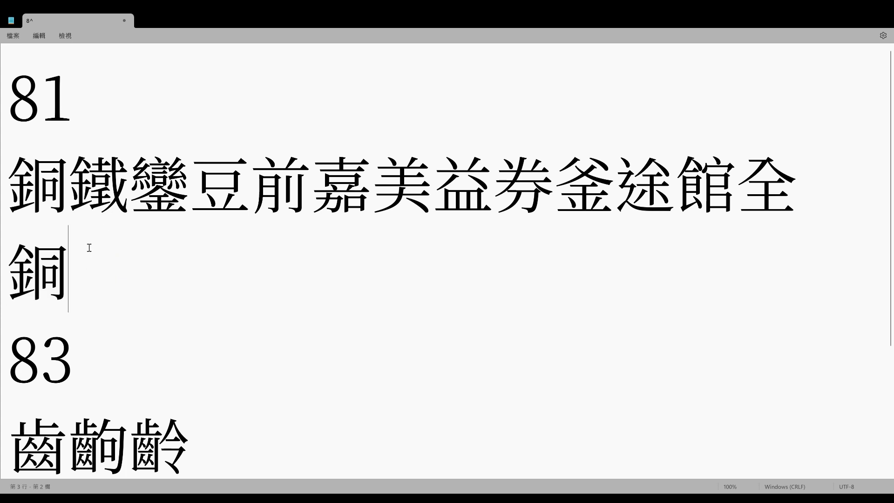
Step: Enter the character 鐵 after 銅 on the practice line, using the input code IR;X
{"action": "type", "text": "i"}
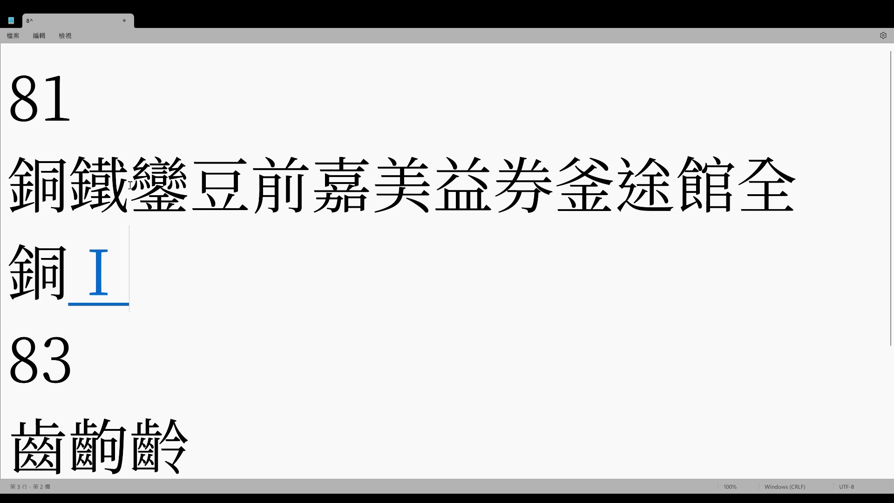
{"action": "type", "text": "r"}
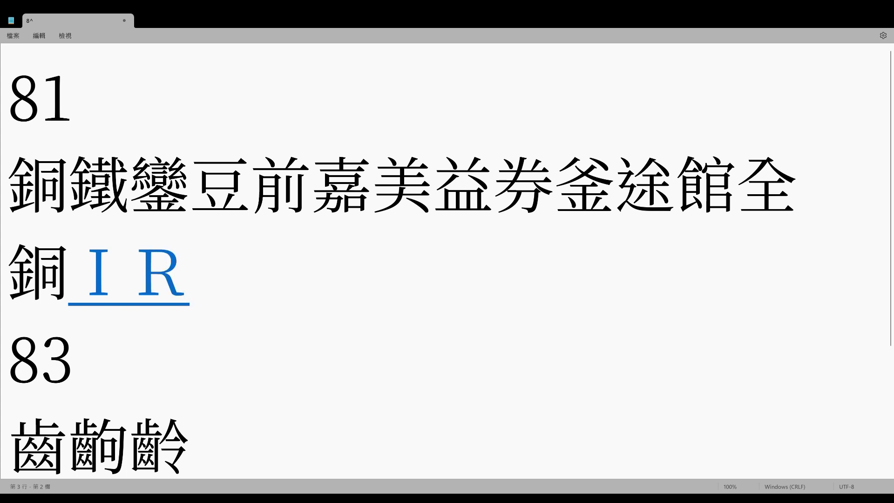
{"action": "type", "text": ";"}
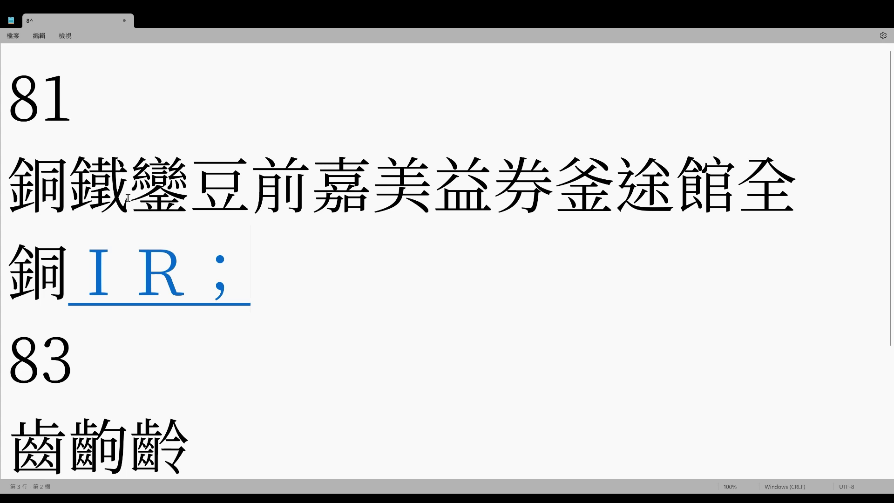
{"action": "type", "text": "x"}
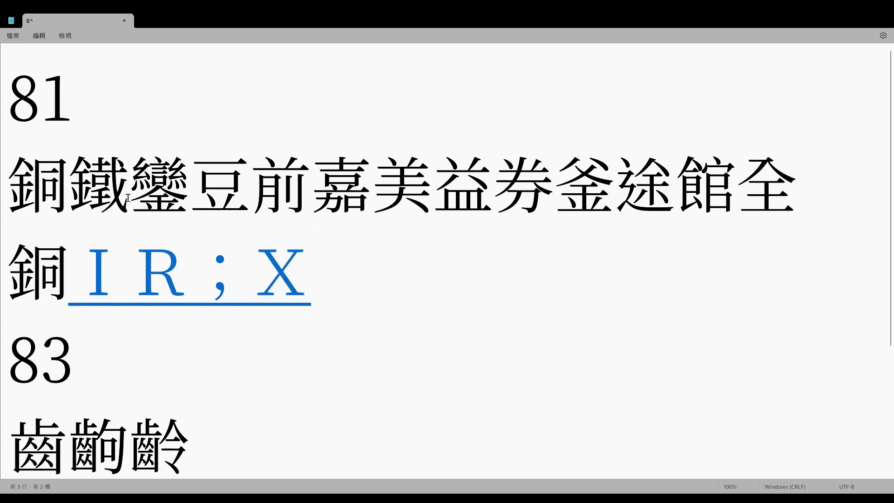
{"action": "key", "text": "space"}
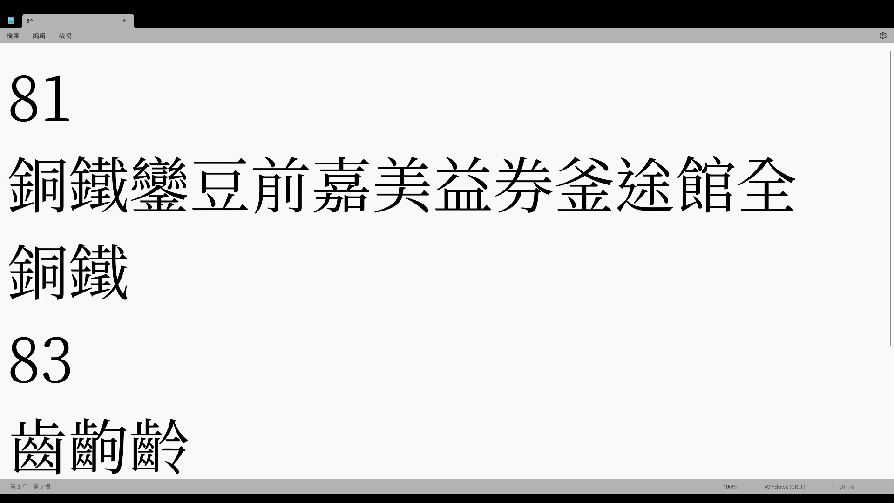
Step: Enter the character 鑾 after 鐵 on the practice line, using the input code YXXI
{"action": "type", "text": "ㄚ"}
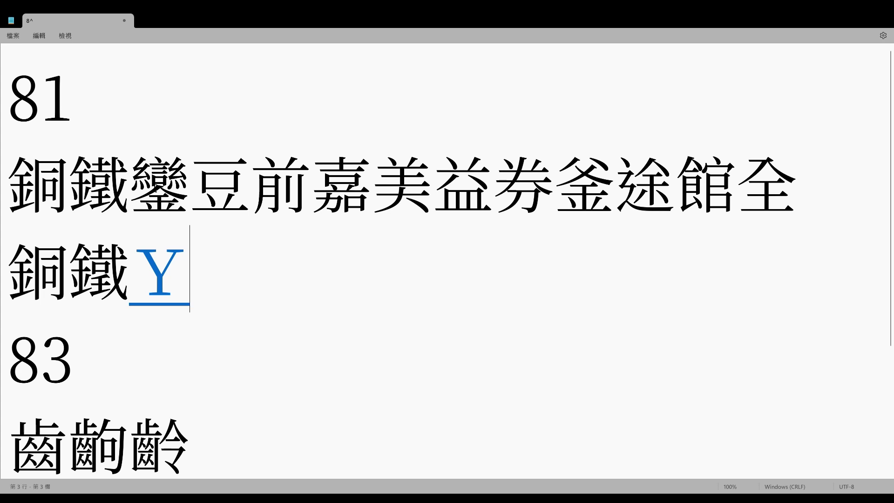
{"action": "type", "text": "ㄨ"}
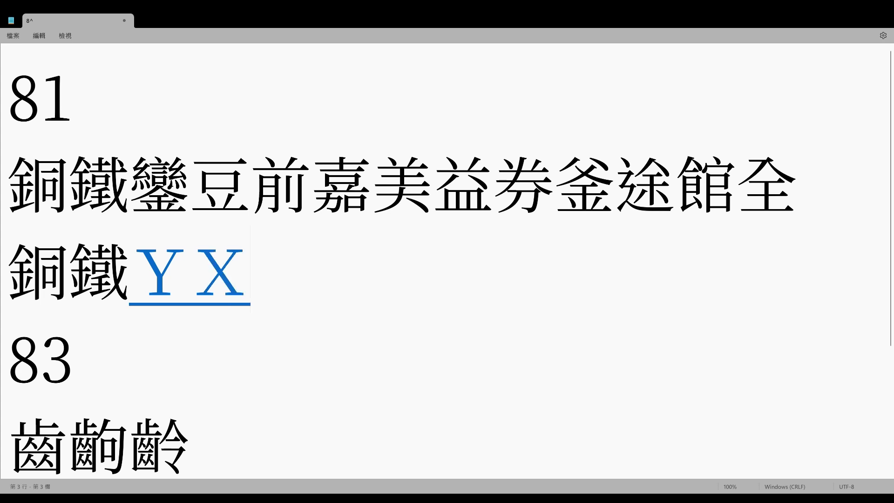
{"action": "type", "text": "ㄨ"}
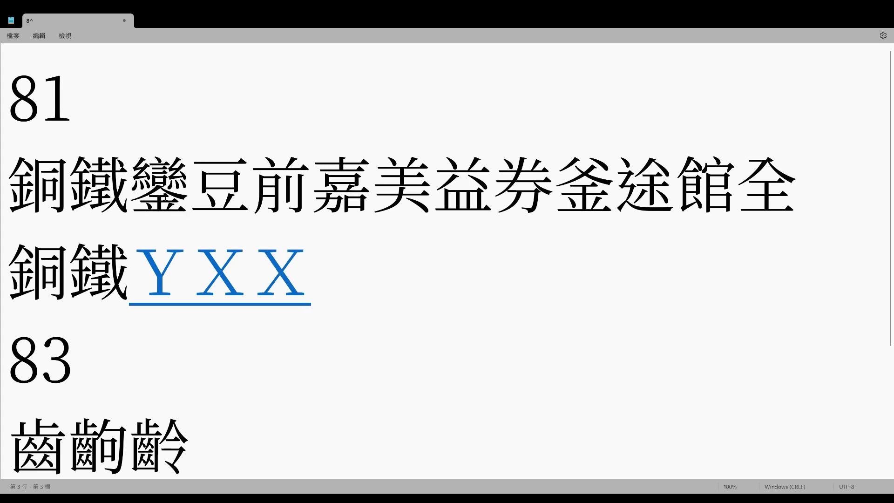
{"action": "type", "text": "i"}
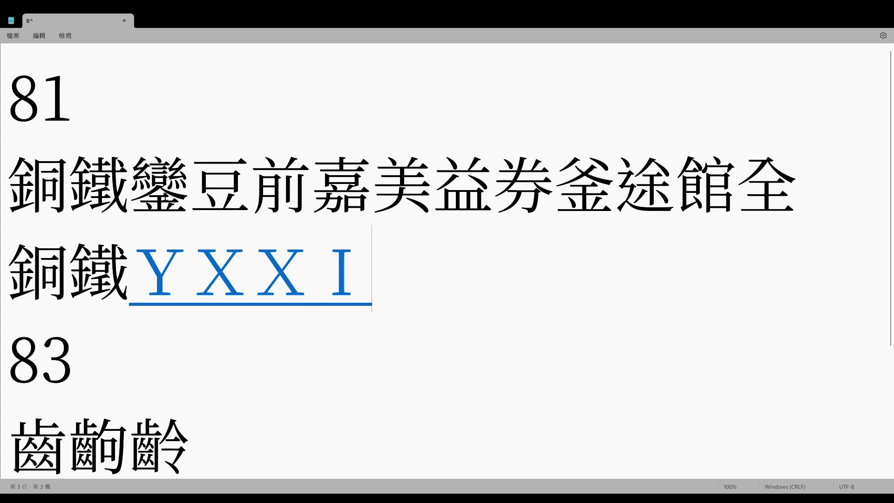
{"action": "key", "text": "space"}
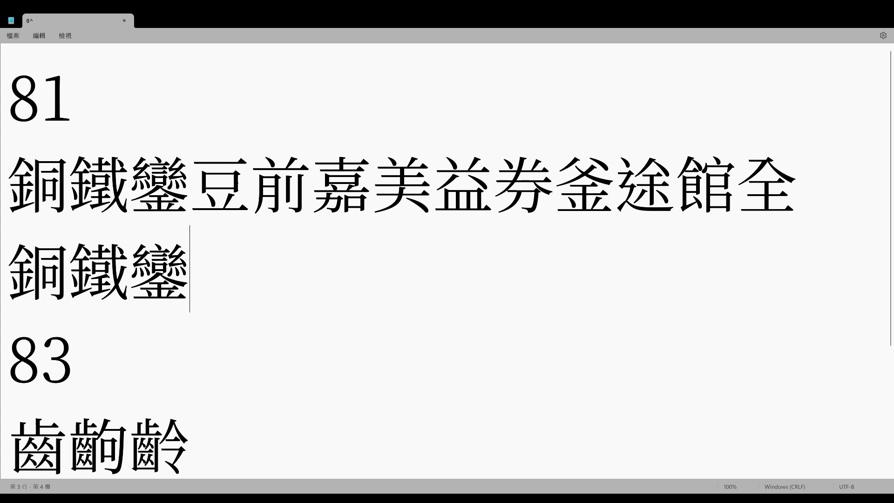
Step: Enter the characters 豆 and 前 after 鑾, using the input codes QI and IUE
{"action": "type", "text": "q"}
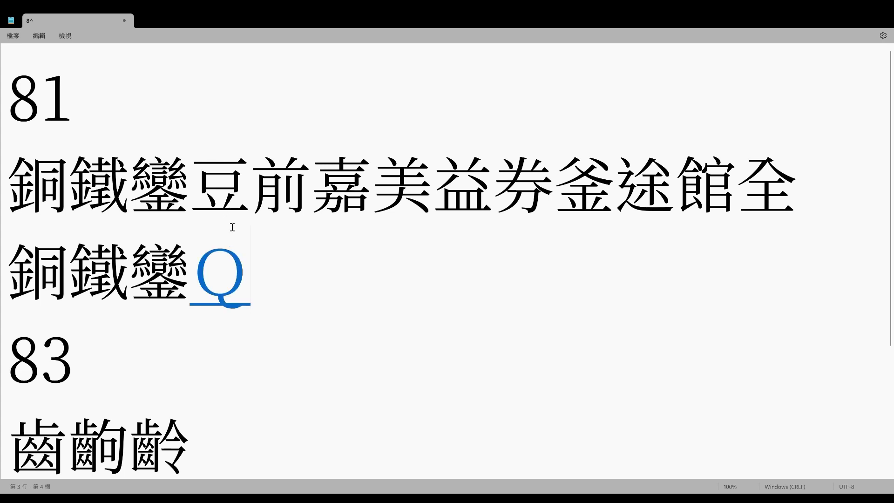
{"action": "type", "text": "i"}
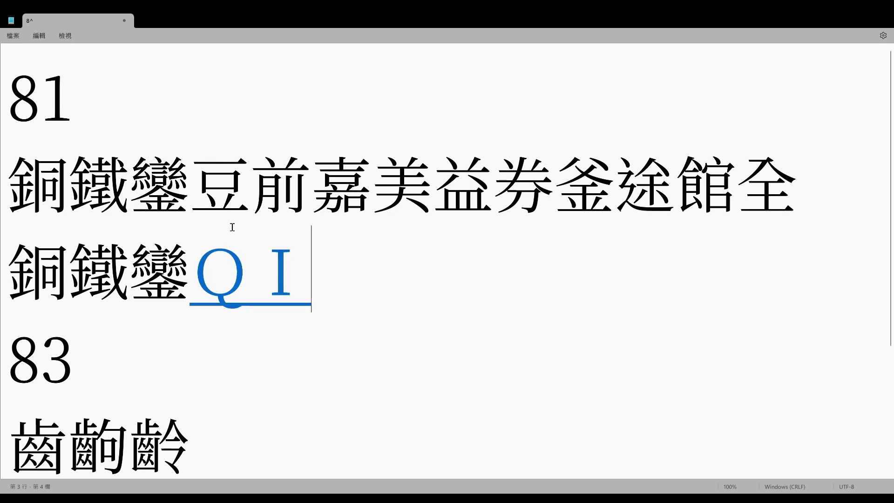
{"action": "key", "text": "space"}
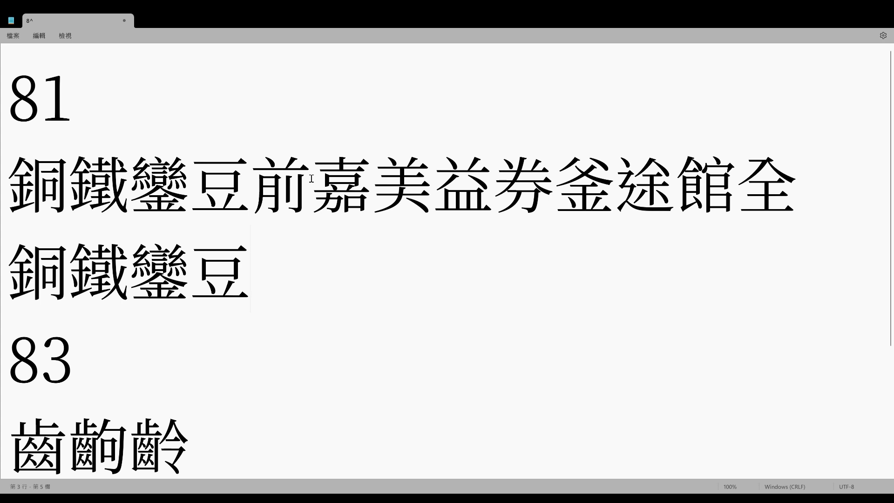
{"action": "type", "text": "i"}
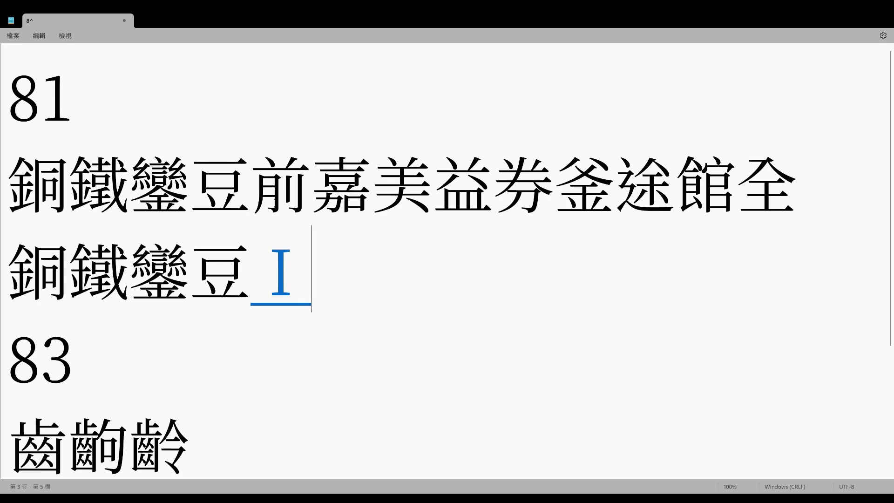
{"action": "type", "text": "u"}
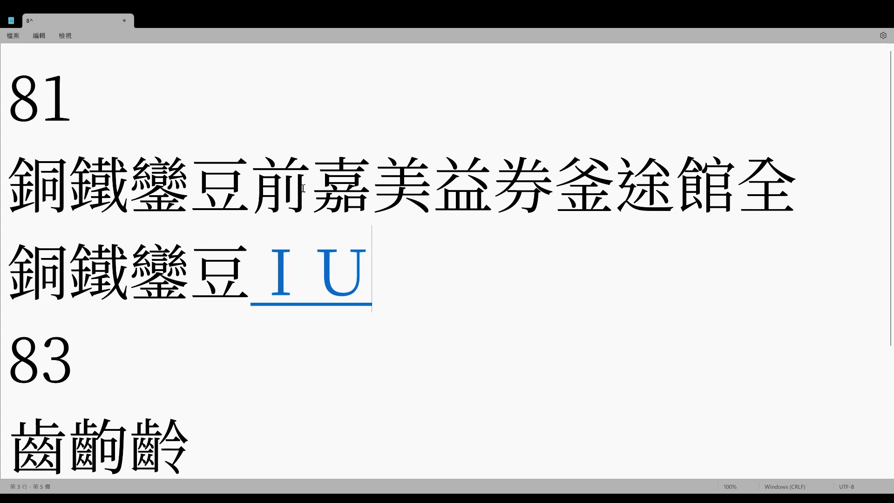
{"action": "type", "text": "e"}
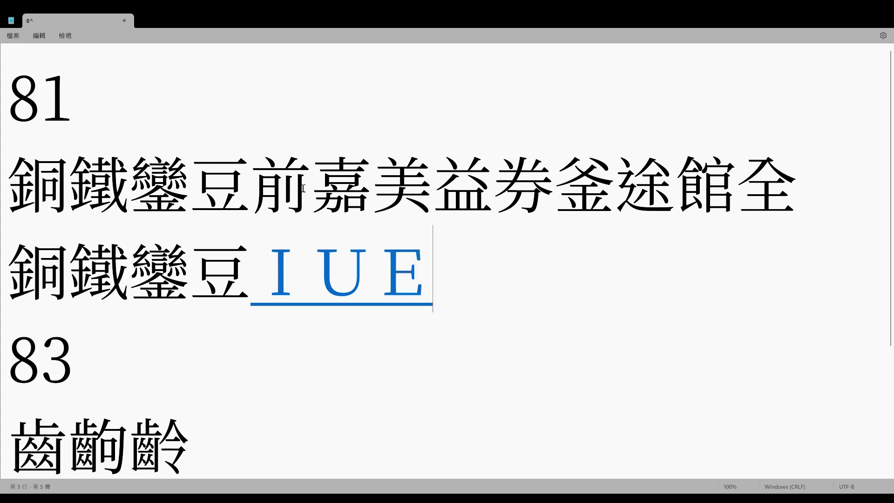
{"action": "key", "text": "space"}
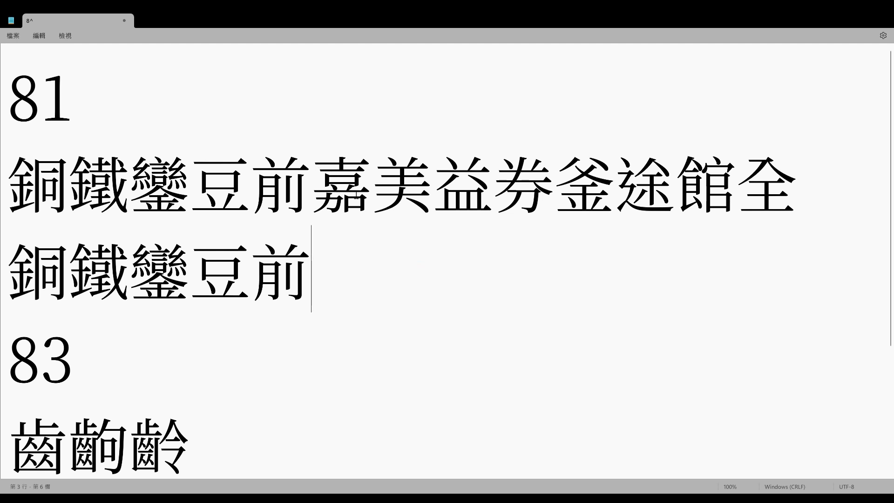
Step: Enter the character 嘉 after 前 on the practice line, using the input code R;I;
{"action": "type", "text": "r"}
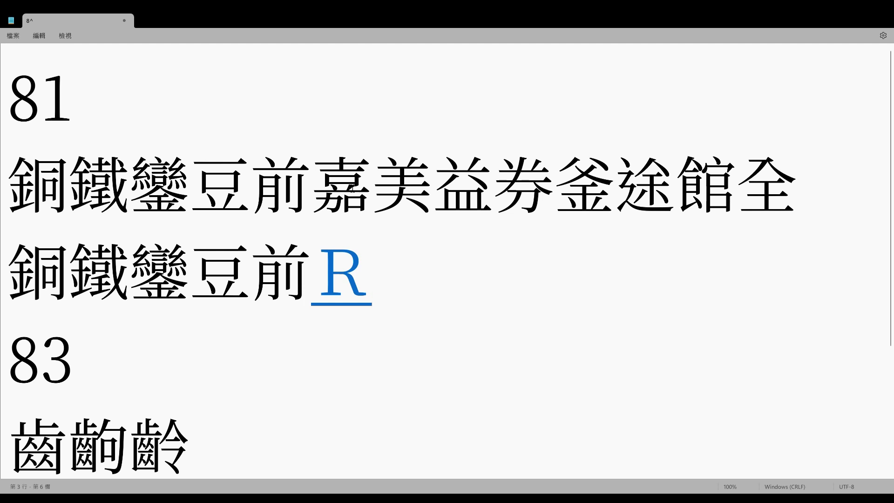
{"action": "type", "text": ";"}
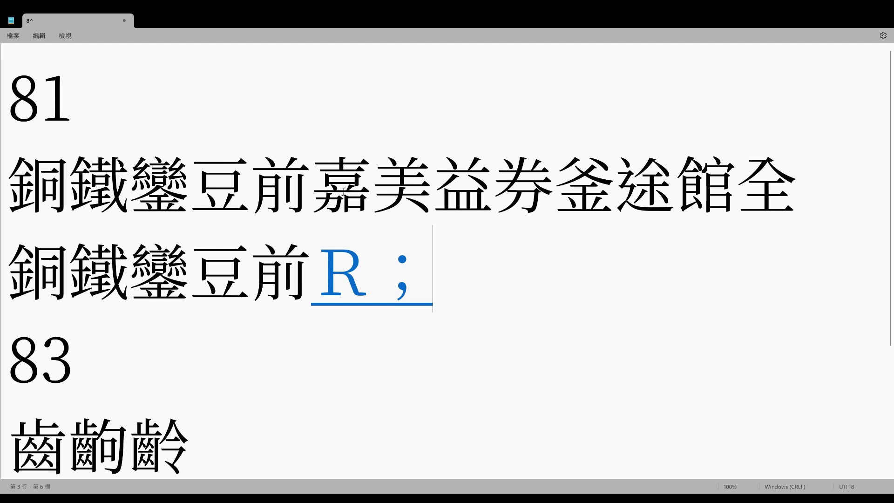
{"action": "type", "text": "I"}
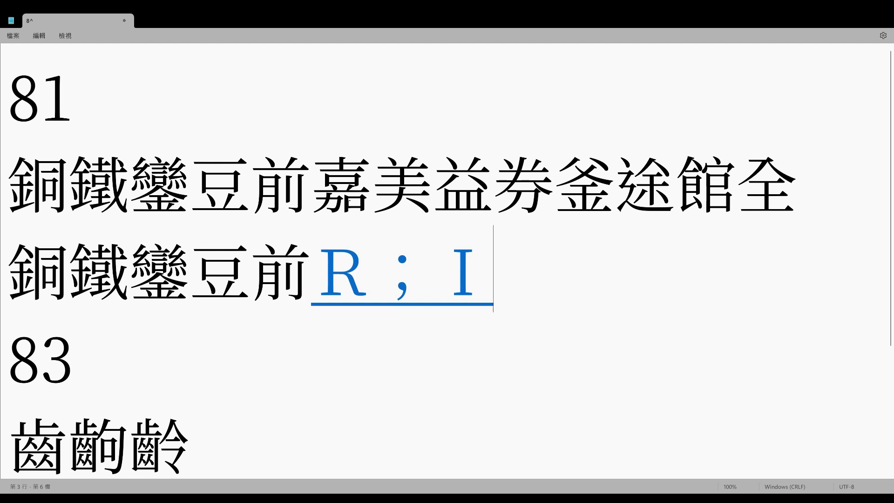
{"action": "type", "text": ";"}
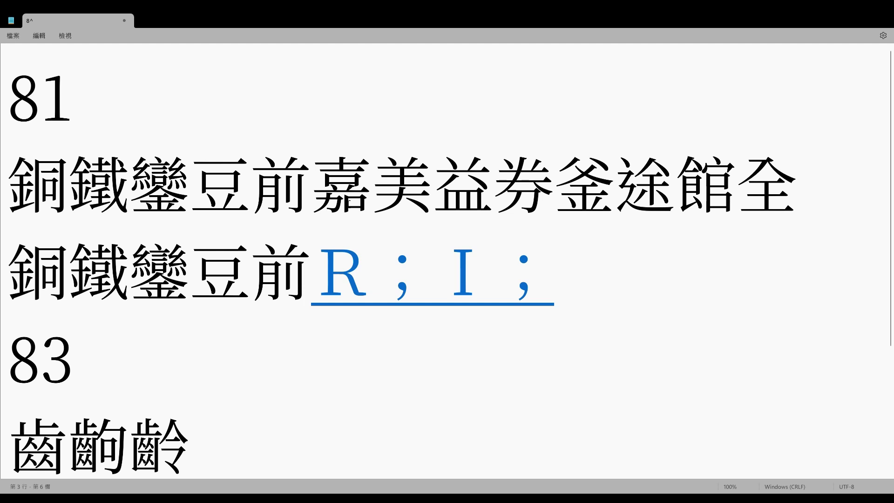
{"action": "key", "text": "space"}
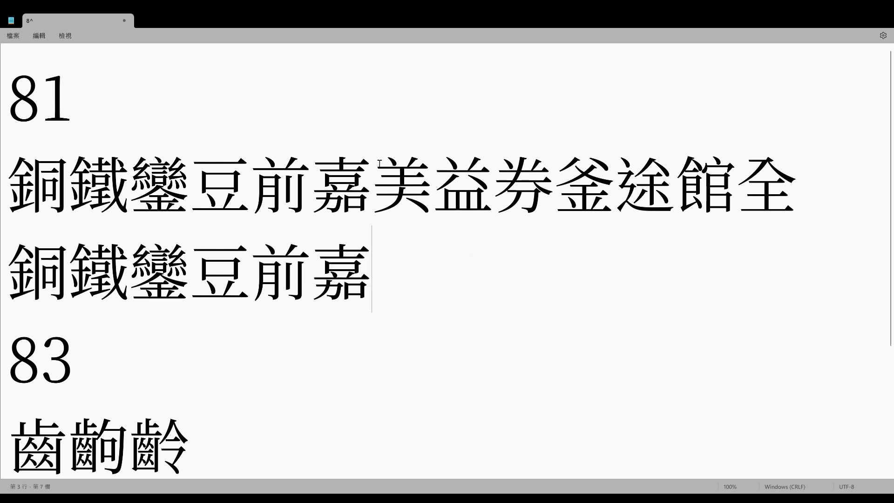
Step: Enter the character 美 after 嘉 on the practice line, using the input code IRZ
{"action": "type", "text": "i"}
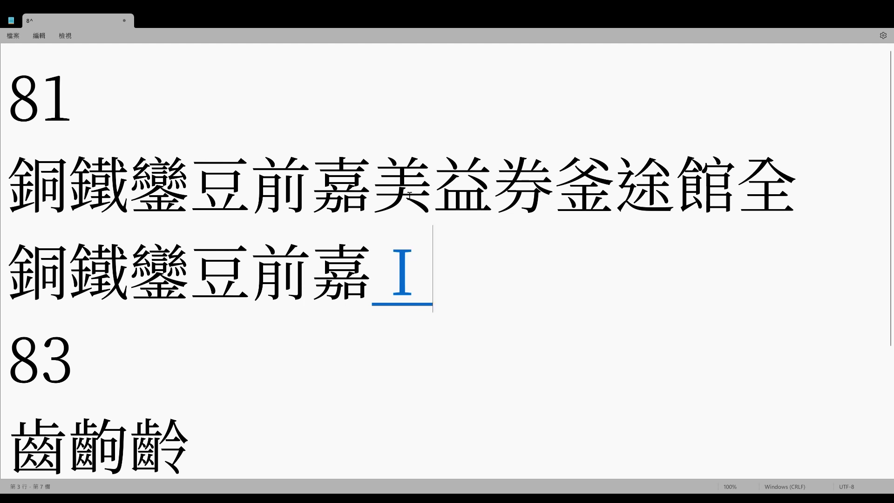
{"action": "type", "text": "r"}
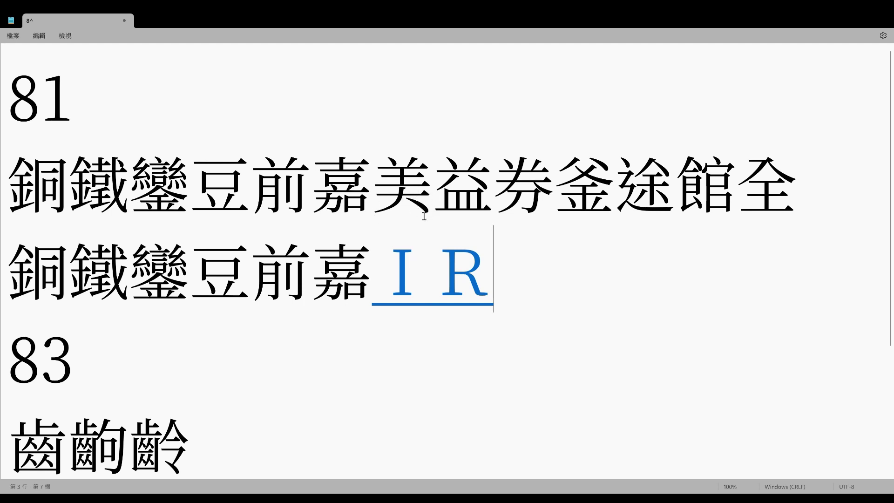
{"action": "type", "text": "z"}
{"action": "key", "text": "space"}
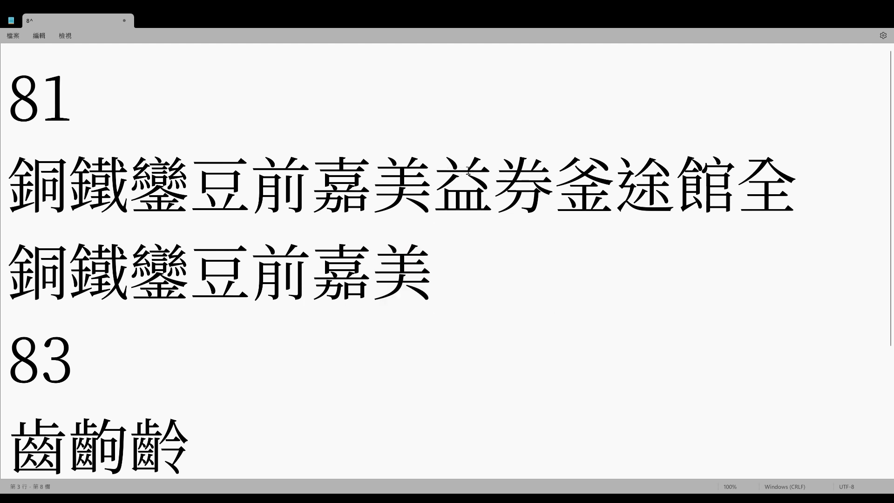
Step: Enter the character 益 after 美 on the practice line, using the input code IKU
{"action": "type", "text": "i"}
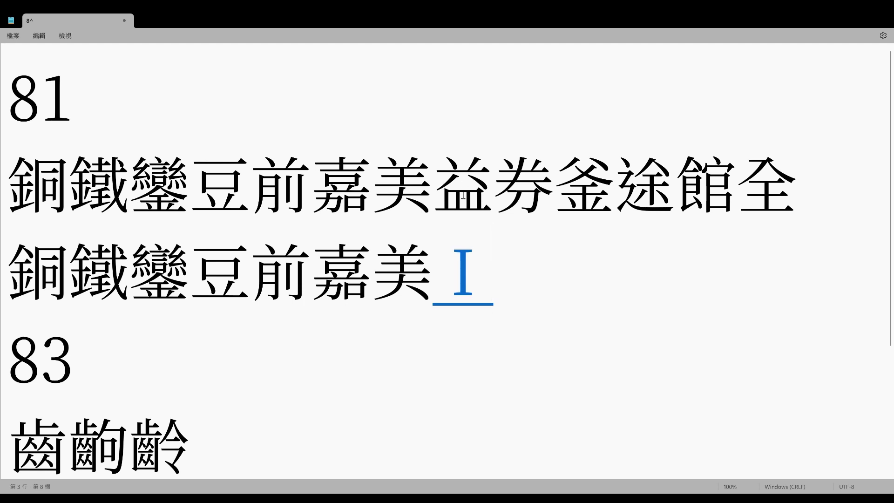
{"action": "type", "text": "k"}
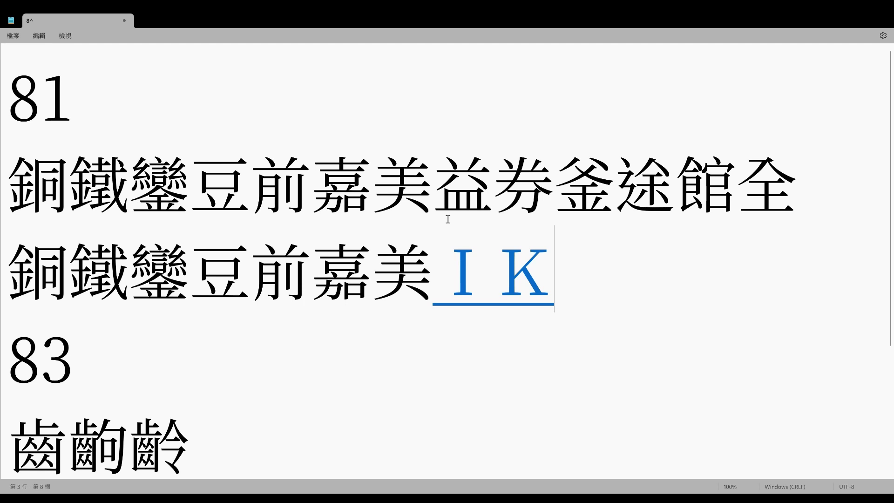
{"action": "type", "text": "u"}
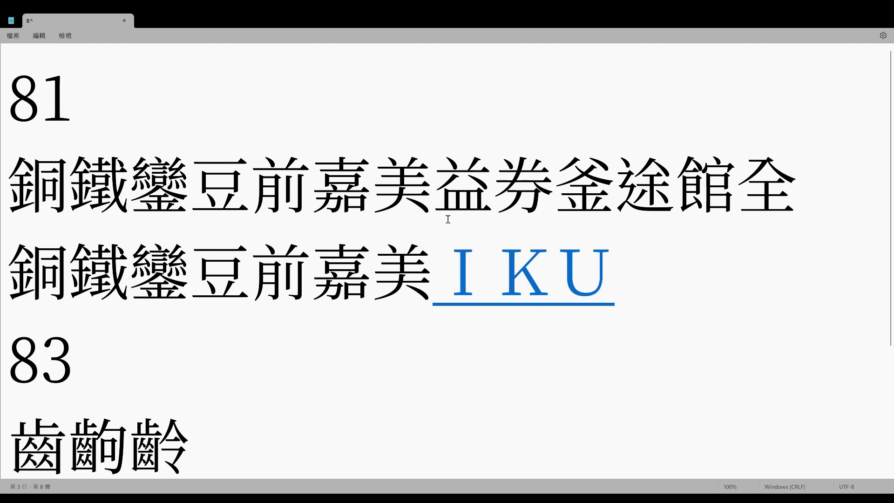
{"action": "key", "text": "space"}
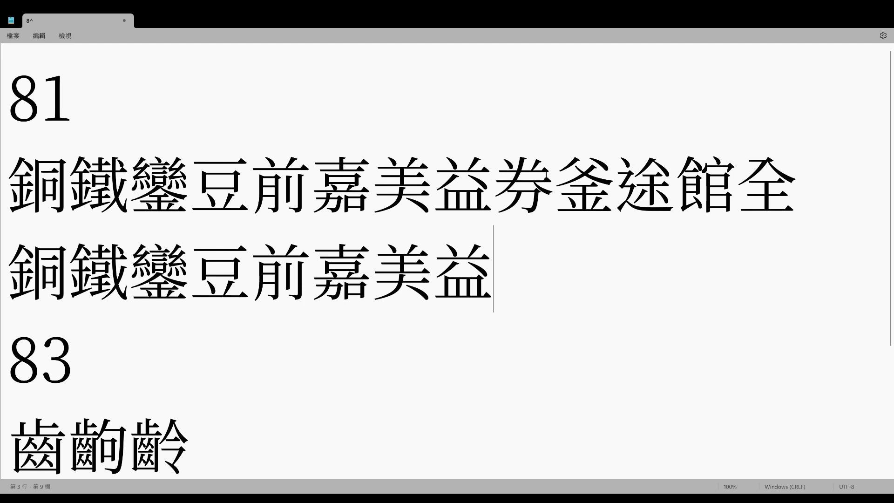
Step: Enter the character 券 after 益 on the practice line, using the input code IZJ
{"action": "type", "text": "i"}
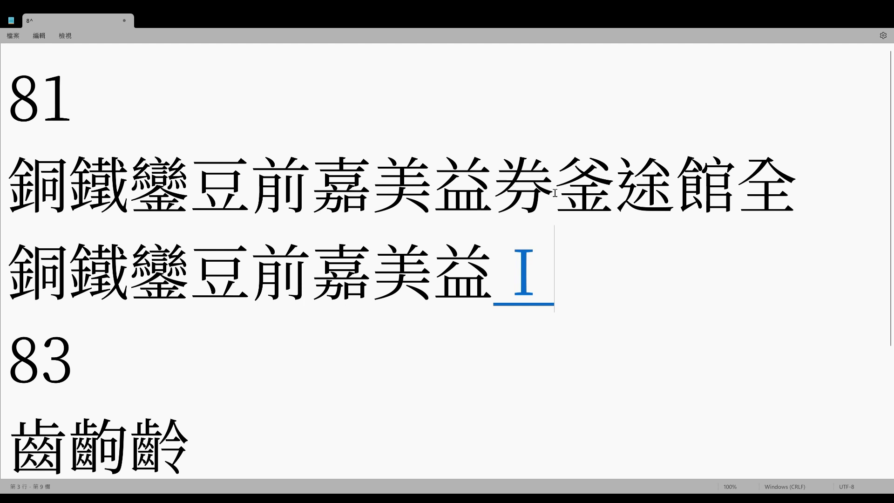
{"action": "type", "text": "z"}
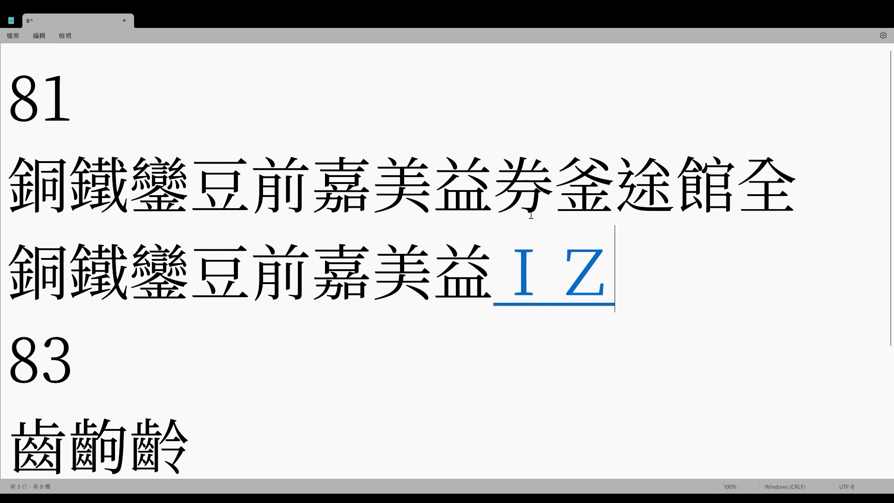
{"action": "type", "text": "j"}
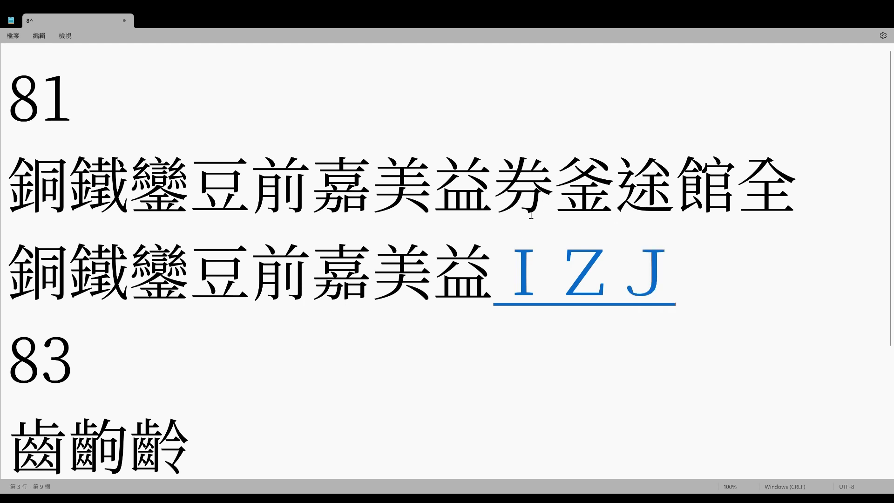
{"action": "key", "text": "space"}
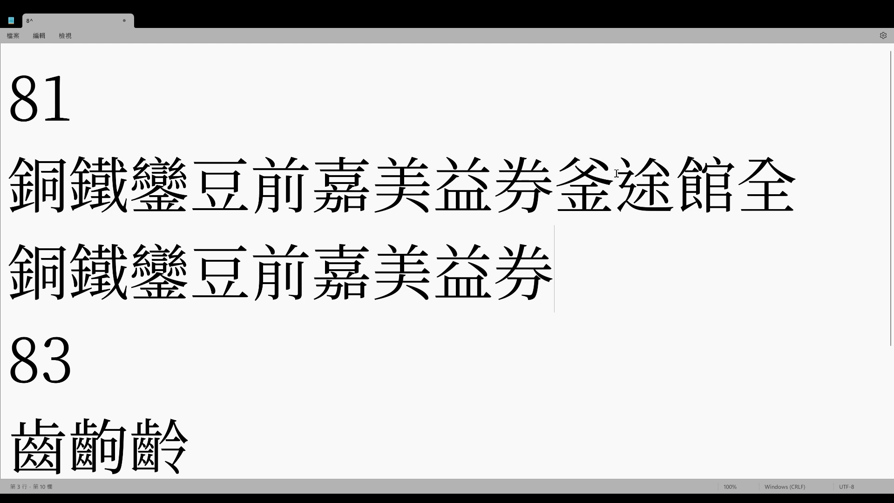
Step: Enter the character 釜 after 券 on the practice line, using the input code K·AI
{"action": "type", "text": "k"}
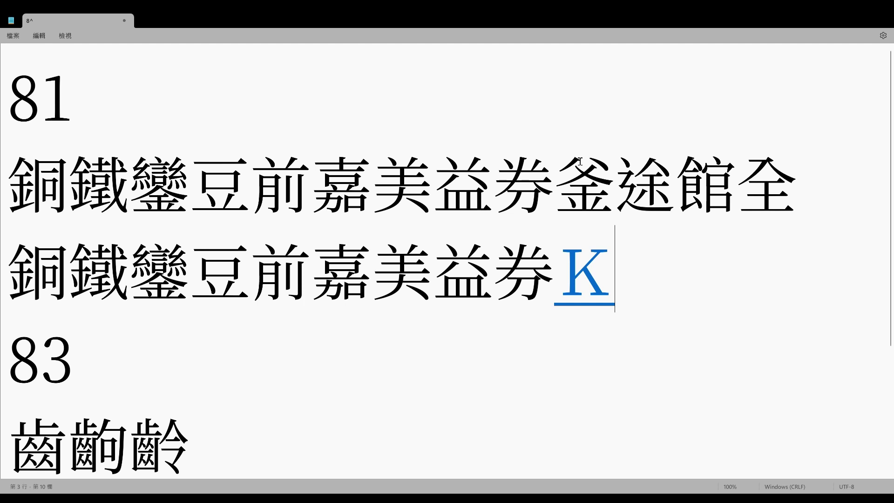
{"action": "type", "text": "·"}
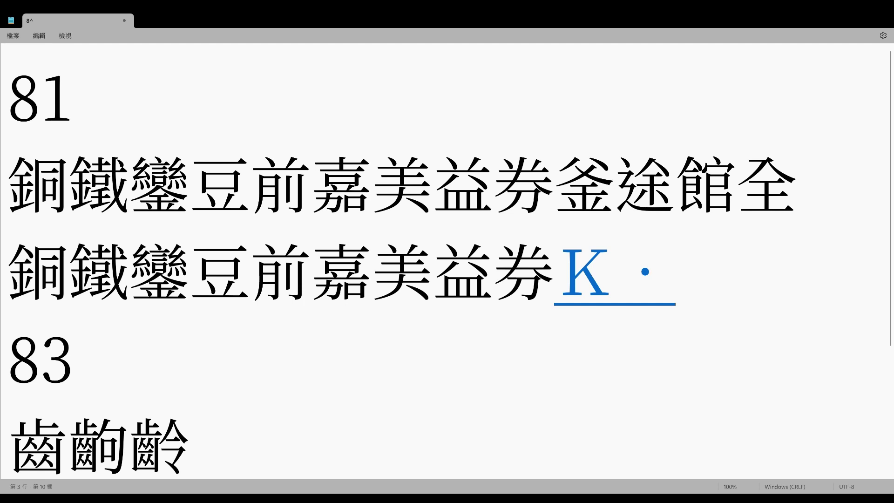
{"action": "type", "text": "A"}
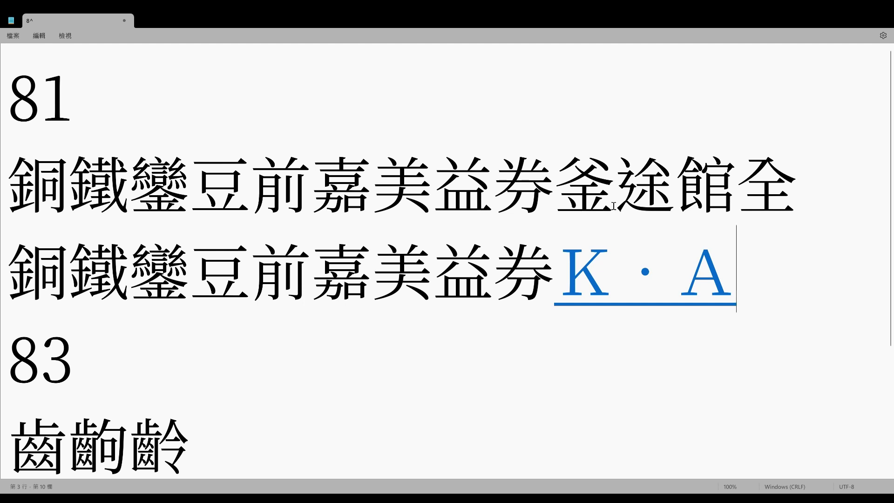
{"action": "type", "text": "I"}
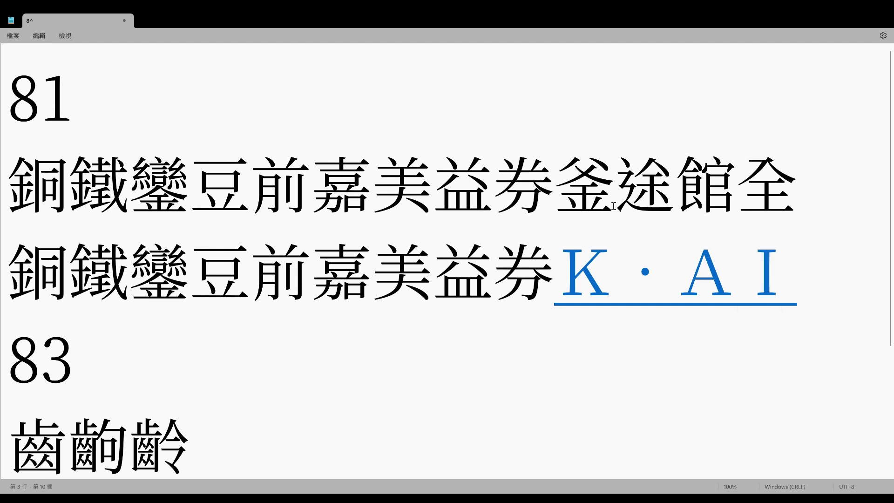
{"action": "key", "text": "space"}
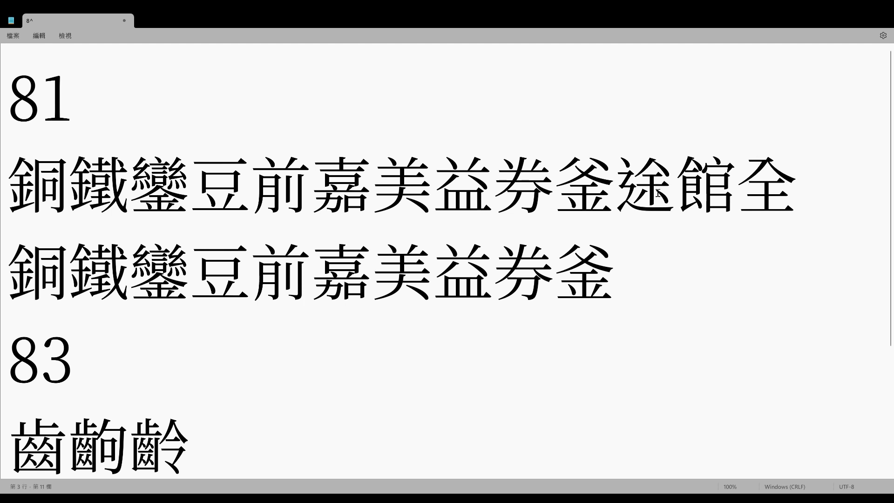
Step: Enter the characters 途, 館 and 全 after 釜 on the practice line, using the input code IVN for 途
{"action": "type", "text": "I"}
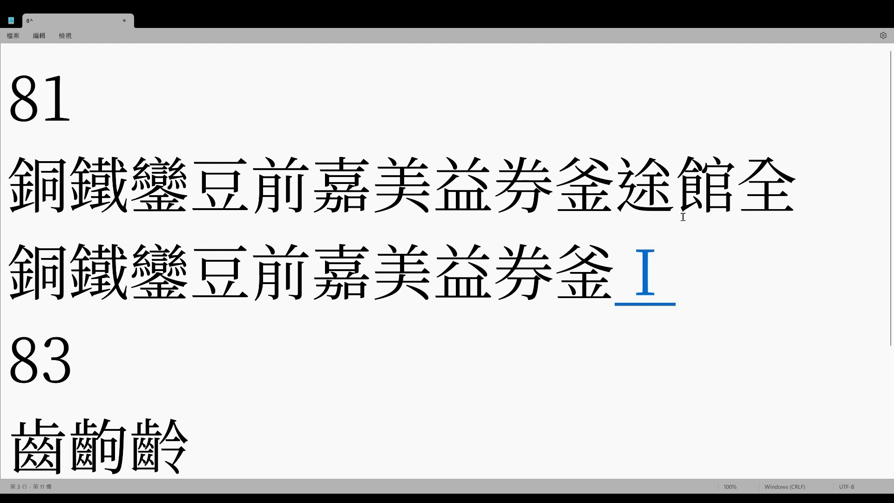
{"action": "type", "text": "V"}
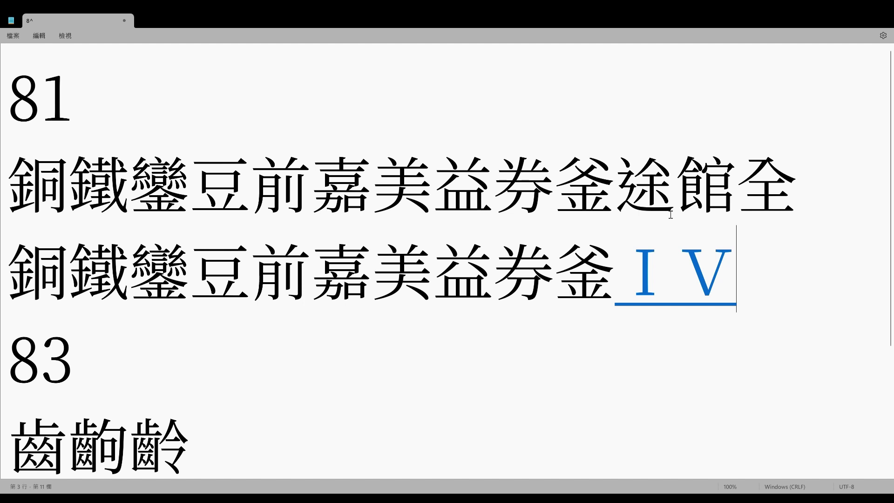
{"action": "type", "text": "N"}
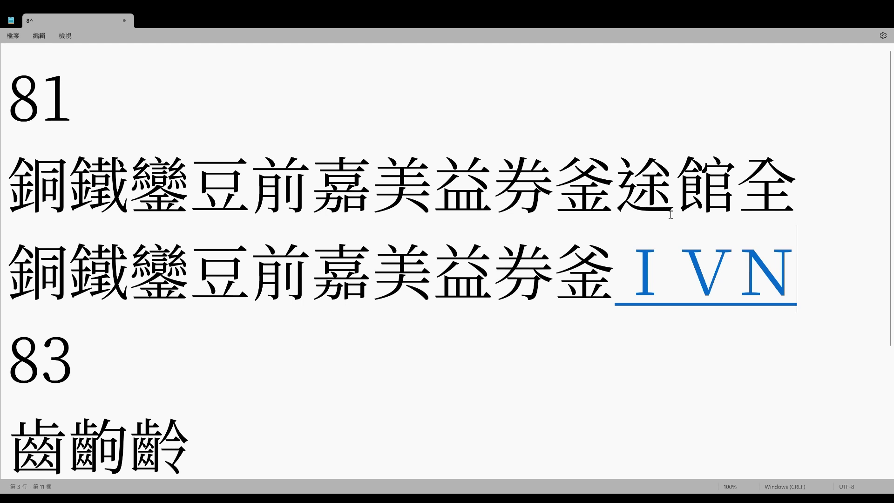
{"action": "key", "text": "space"}
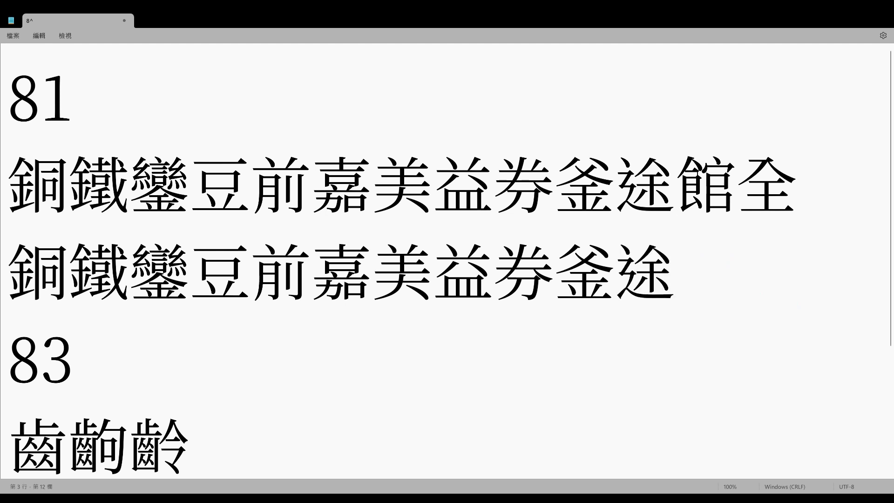
{"action": "type", "text": "i"}
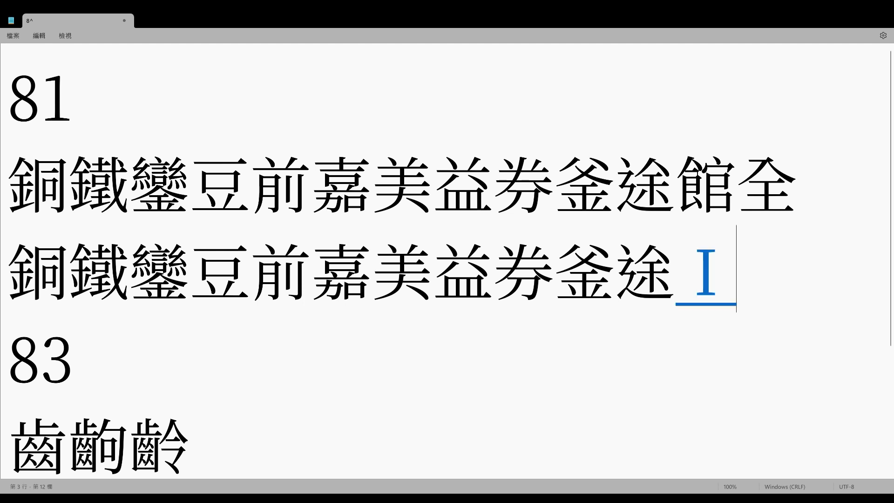
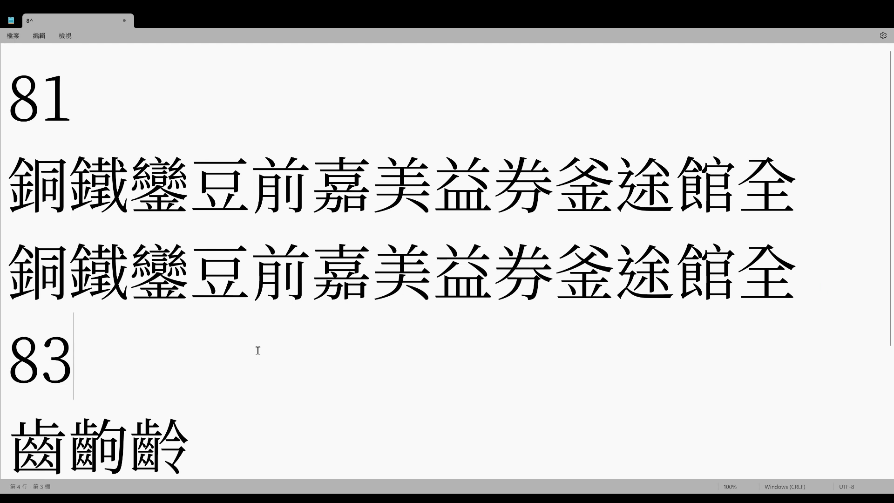
Step: Add a new line below the characters listed under 83 and enter 齒 on it, using the input code EI
{"action": "scroll", "coordinate": [256, 349], "scroll_direction": "down", "scroll_amount": 1}
{"action": "left_click", "coordinate": [248, 292]}
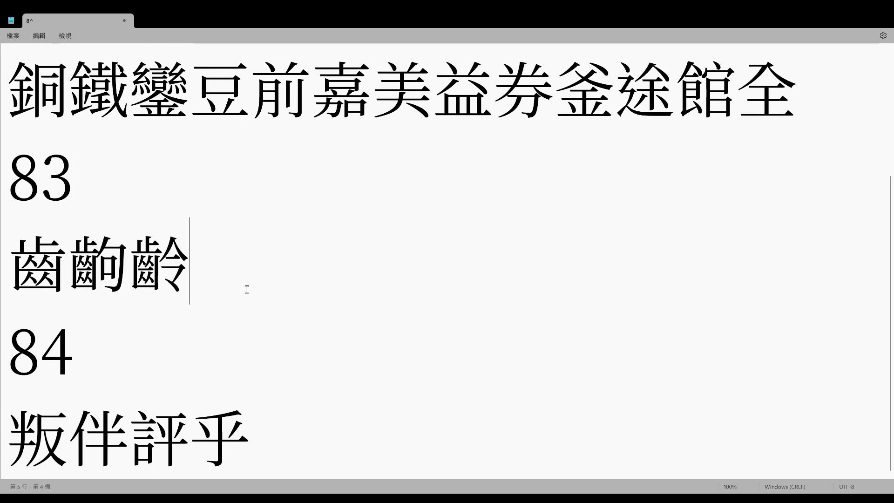
{"action": "key", "text": "Return"}
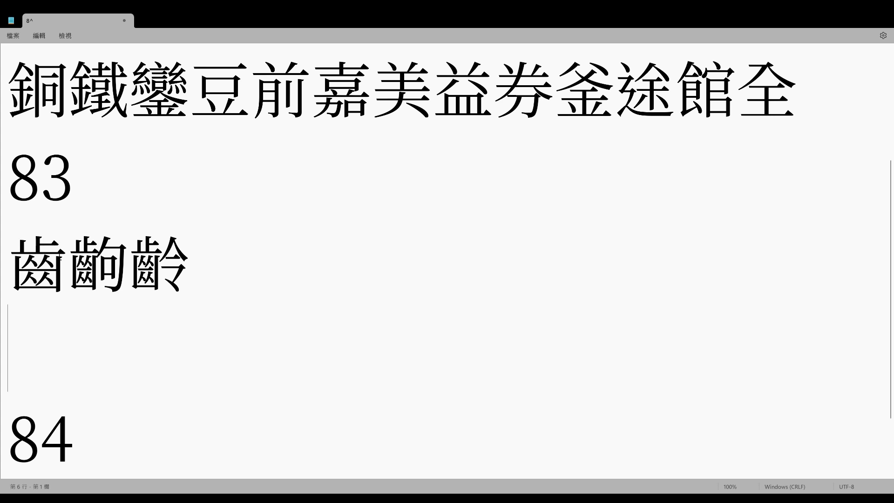
{"action": "type", "text": "E"}
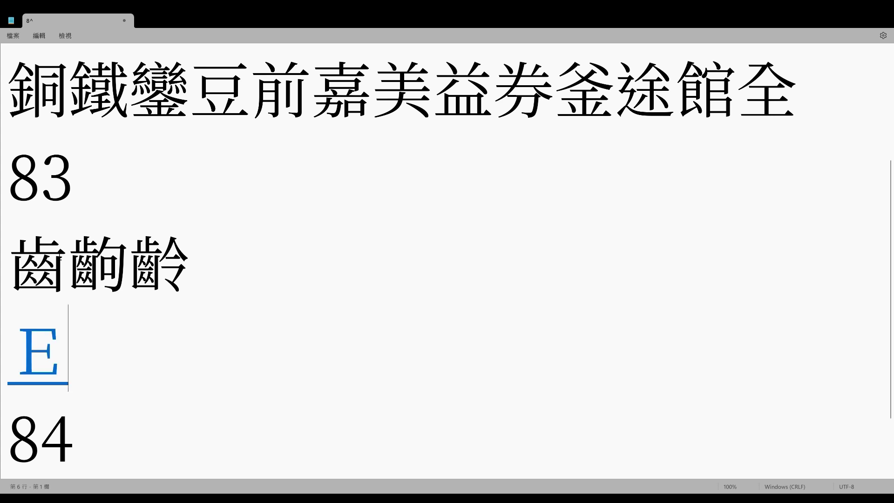
{"action": "type", "text": "I"}
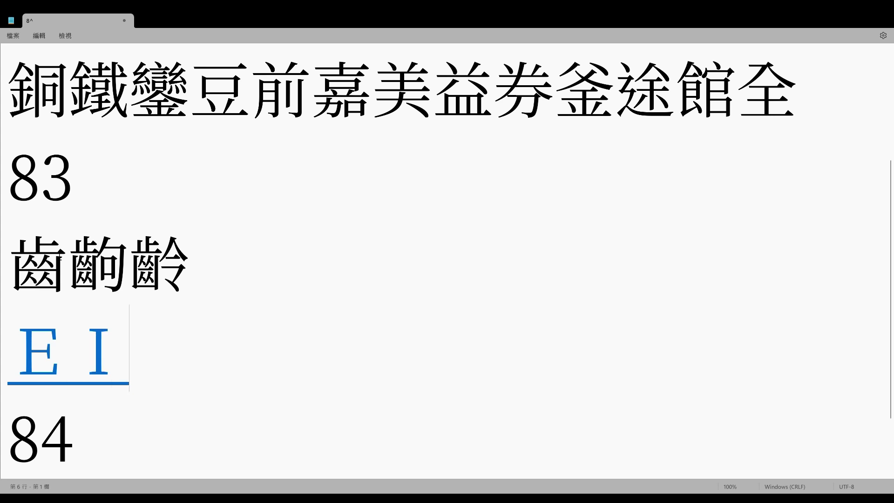
{"action": "key", "text": "space"}
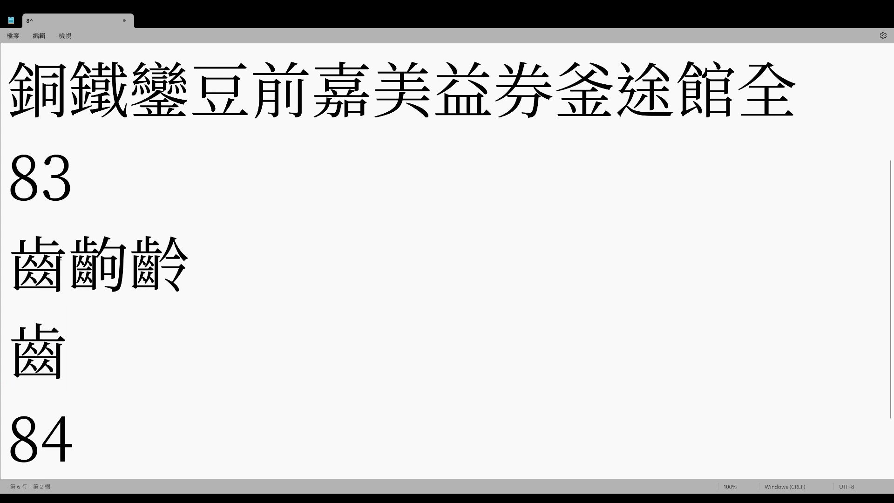
Step: Enter the character 齣 after 齒 on the practice line under 83, using the input code EIL;
{"action": "type", "text": "e"}
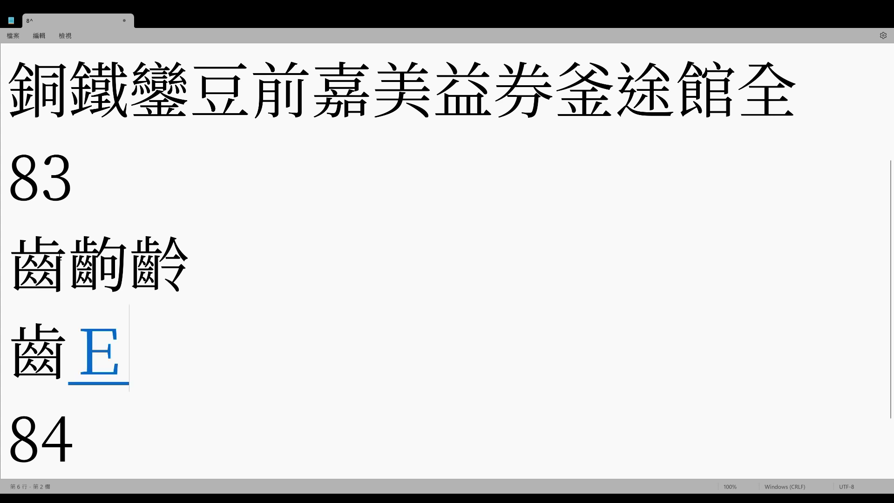
{"action": "type", "text": "i"}
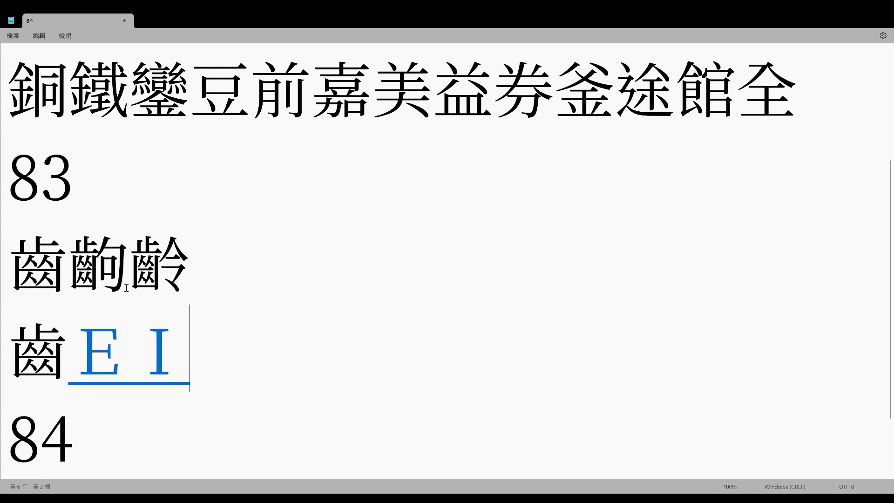
{"action": "type", "text": "l"}
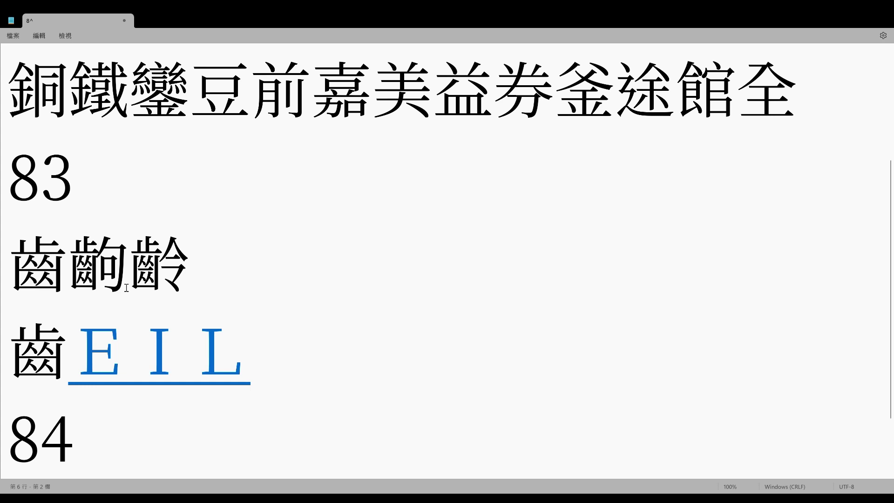
{"action": "type", "text": ";"}
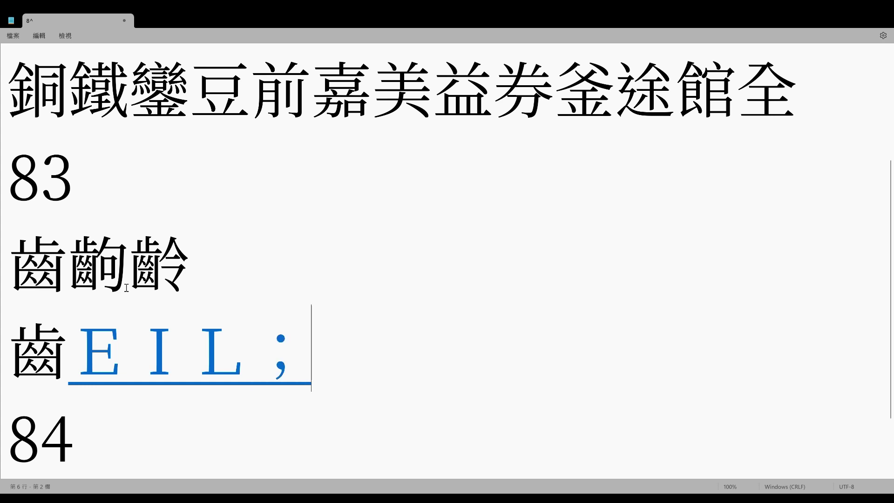
{"action": "key", "text": "space"}
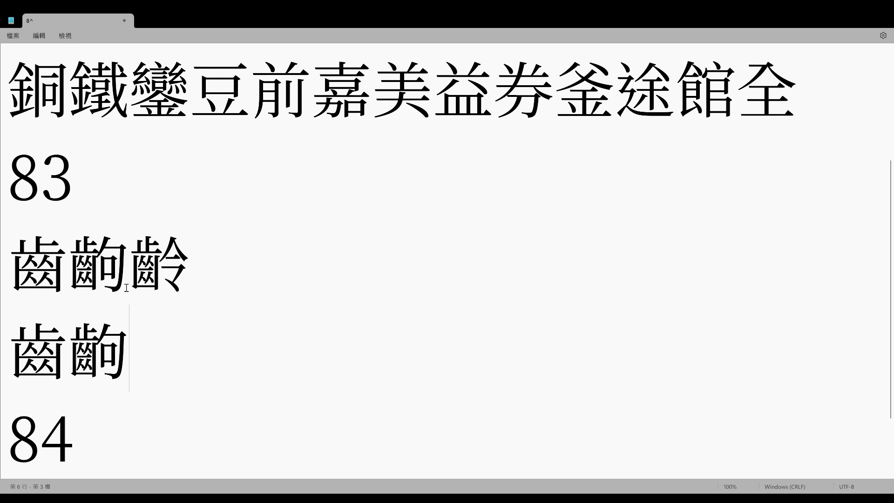
Step: Enter the character 齡 after 齣 on the practice line under 83, using the input code EIIB
{"action": "type", "text": "e"}
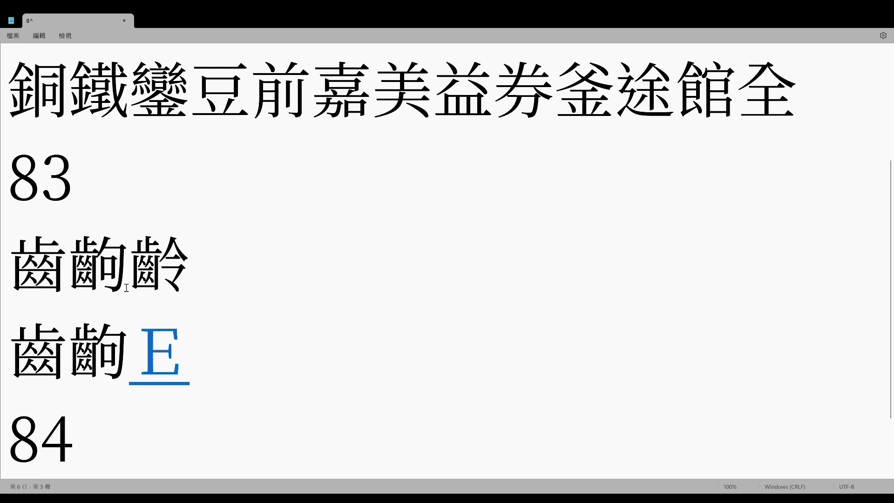
{"action": "type", "text": "i"}
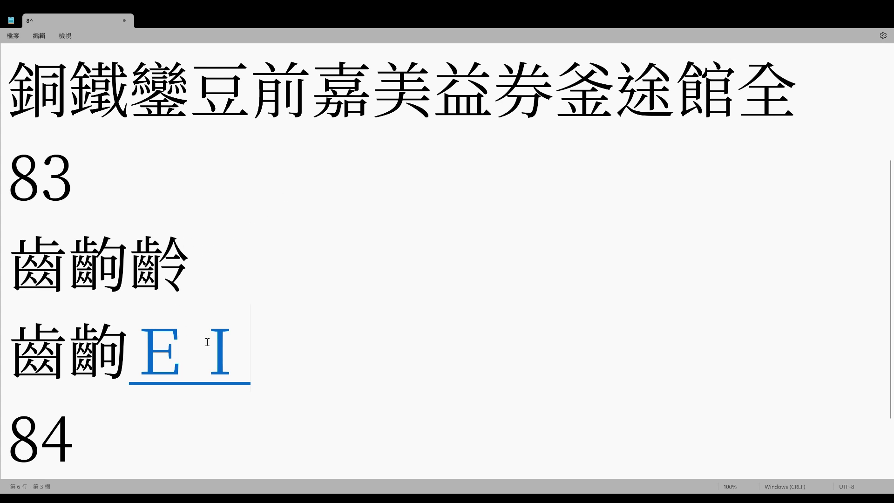
{"action": "type", "text": "I"}
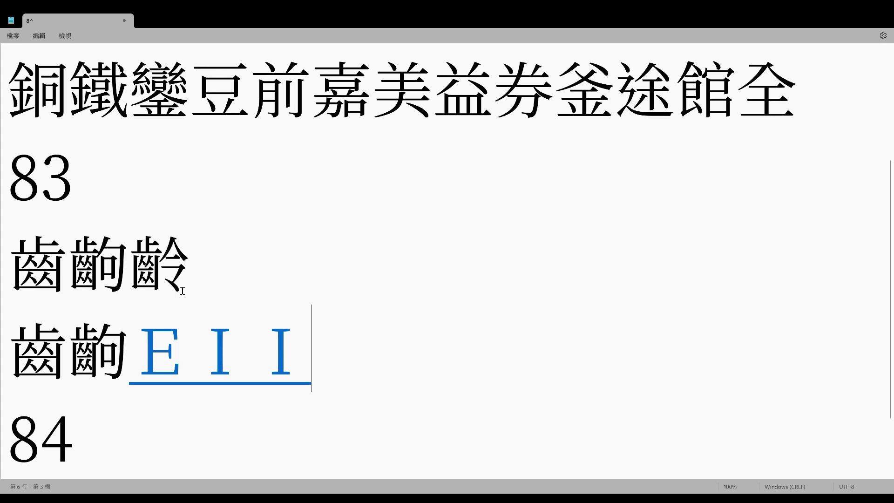
{"action": "type", "text": "B"}
{"action": "key", "text": "space"}
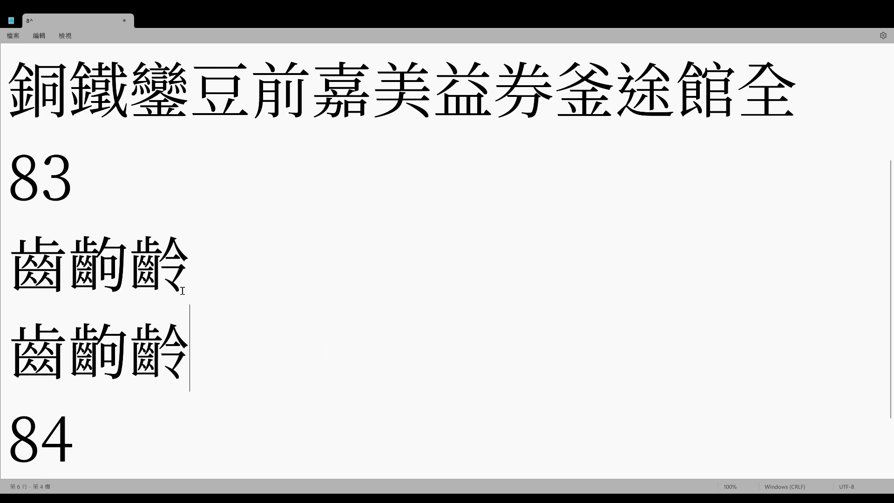
Step: Add a new line below the characters listed under 84 and enter 叛 on it, using the input code IZB
{"action": "scroll", "coordinate": [182, 302], "scroll_direction": "down", "scroll_amount": 1}
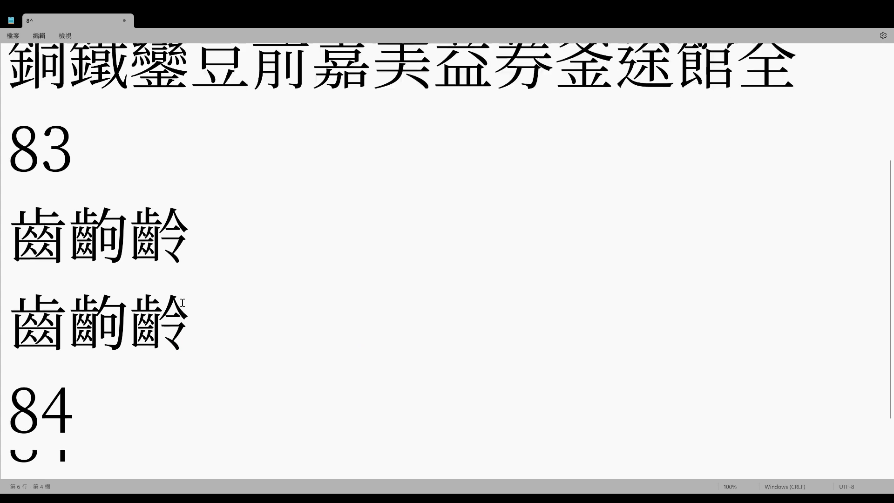
{"action": "scroll", "coordinate": [183, 302], "scroll_direction": "down", "scroll_amount": 2}
{"action": "left_click", "coordinate": [163, 349]}
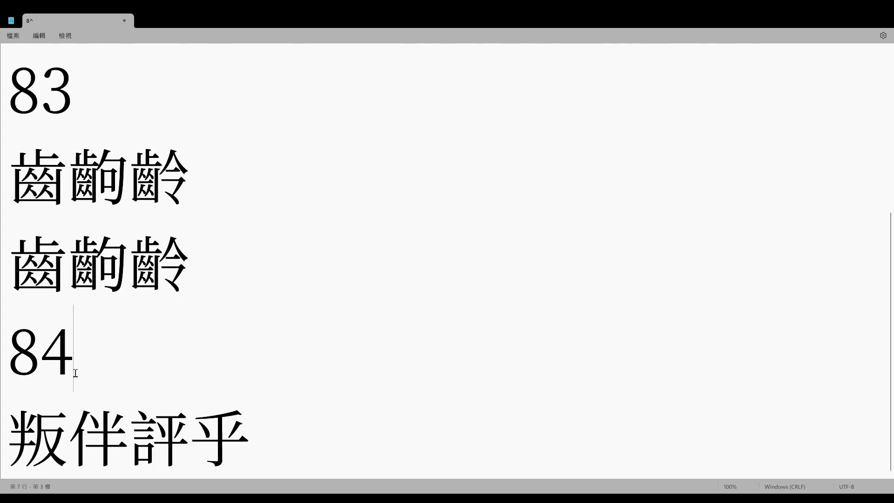
{"action": "left_click", "coordinate": [302, 443]}
{"action": "key", "text": "Return"}
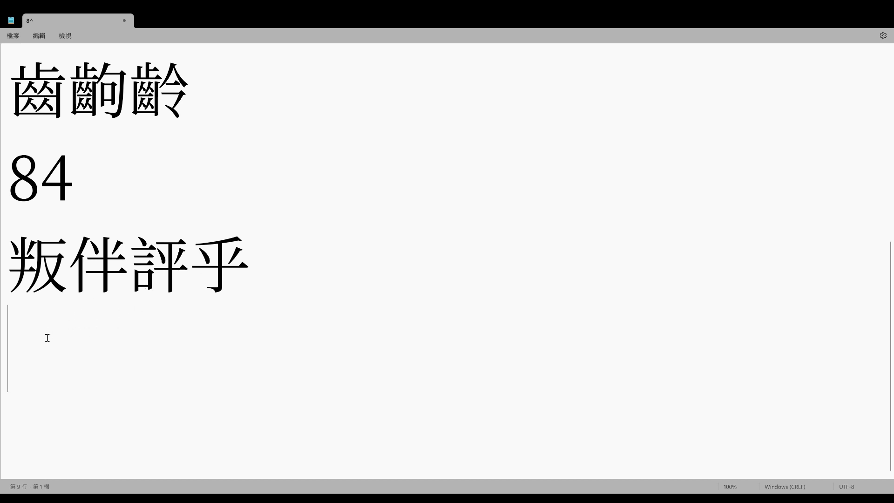
{"action": "type", "text": "I"}
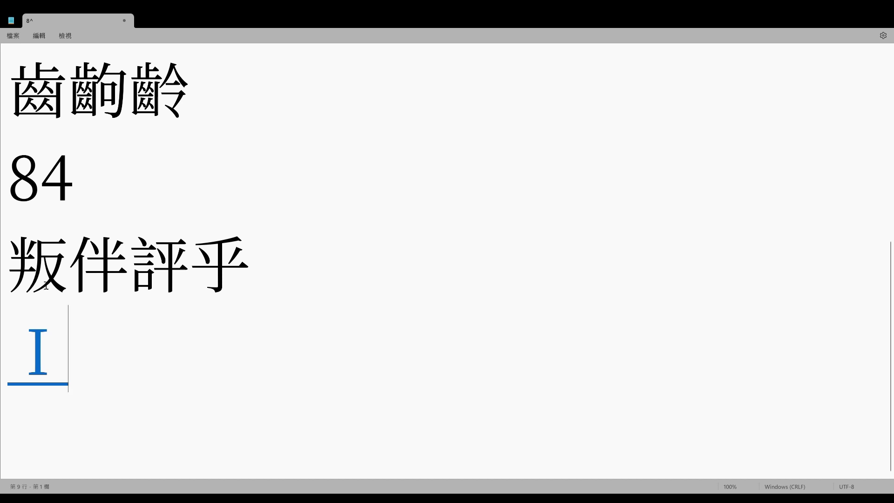
{"action": "type", "text": "Z"}
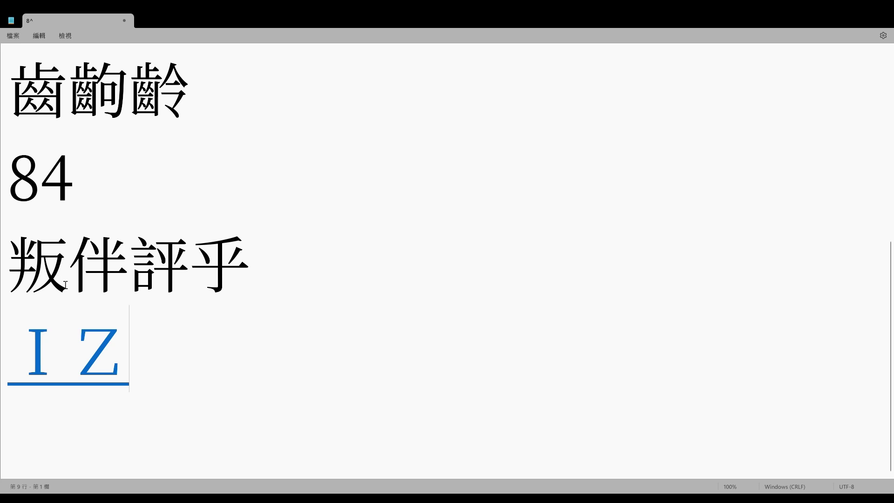
{"action": "type", "text": "b"}
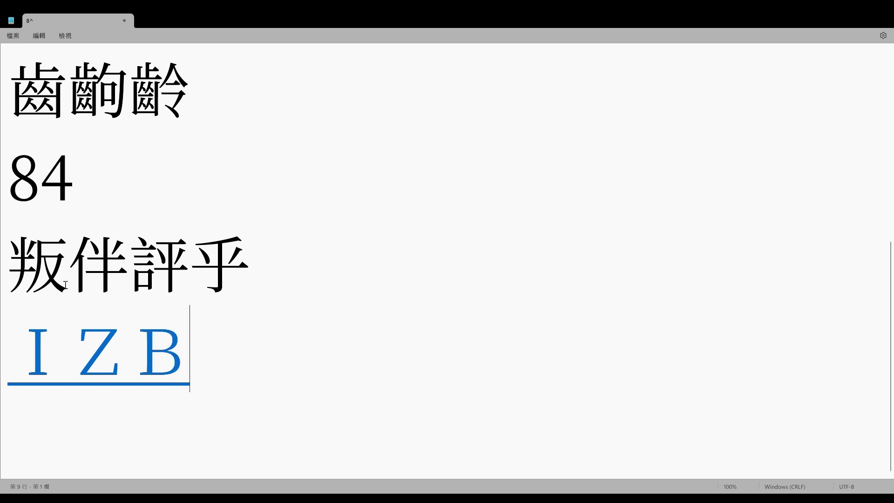
{"action": "key", "text": "space"}
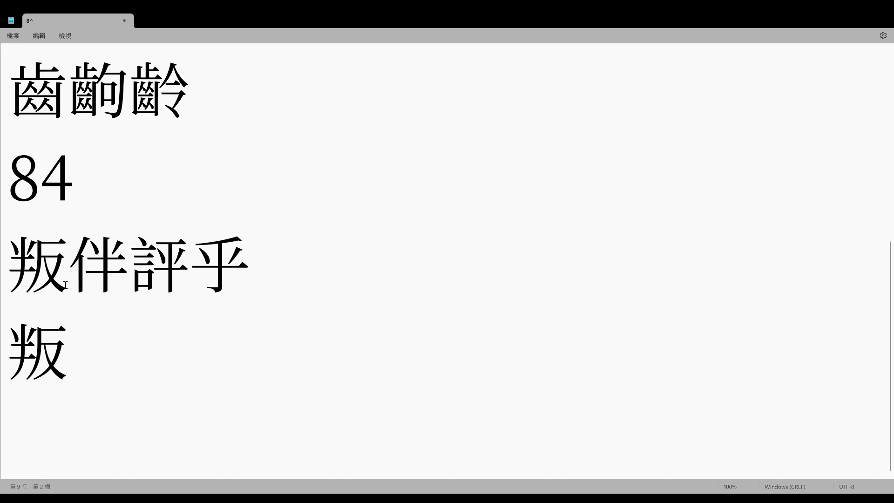
Step: Enter the characters 伴 and 評 after 叛 on the practice line under 84, using the input codes KI and YAI
{"action": "type", "text": "k"}
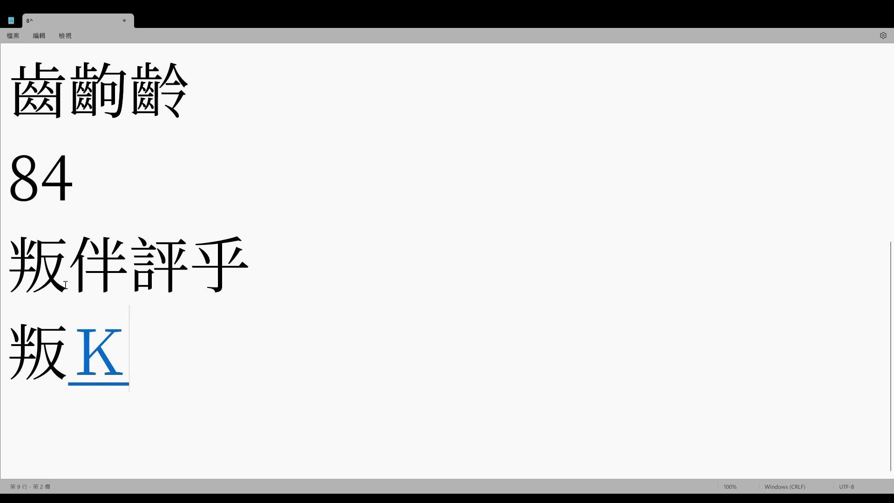
{"action": "type", "text": "i"}
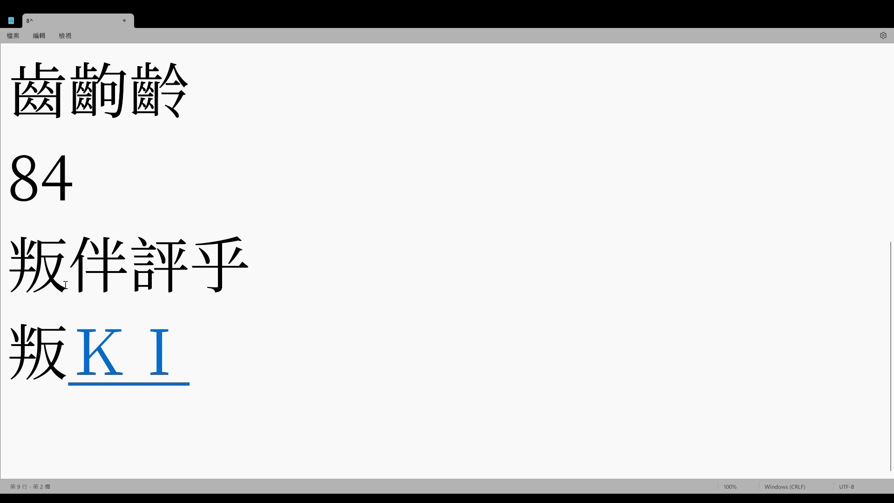
{"action": "key", "text": "space"}
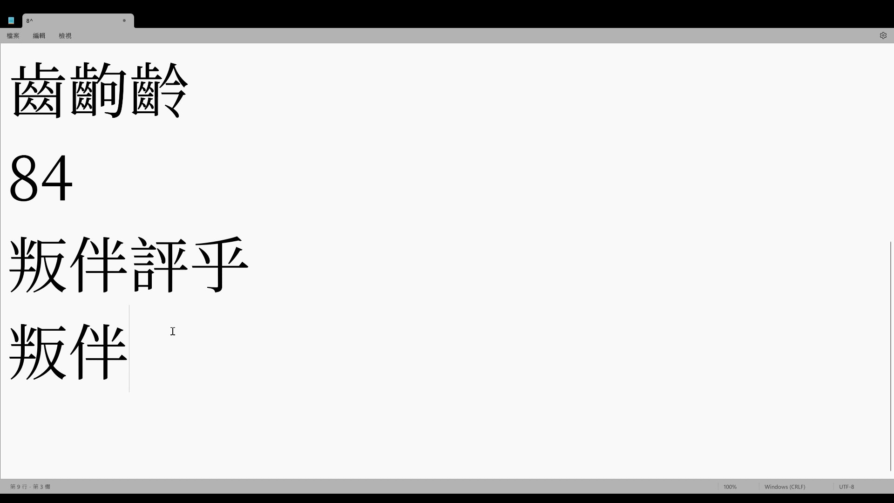
{"action": "type", "text": "Y"}
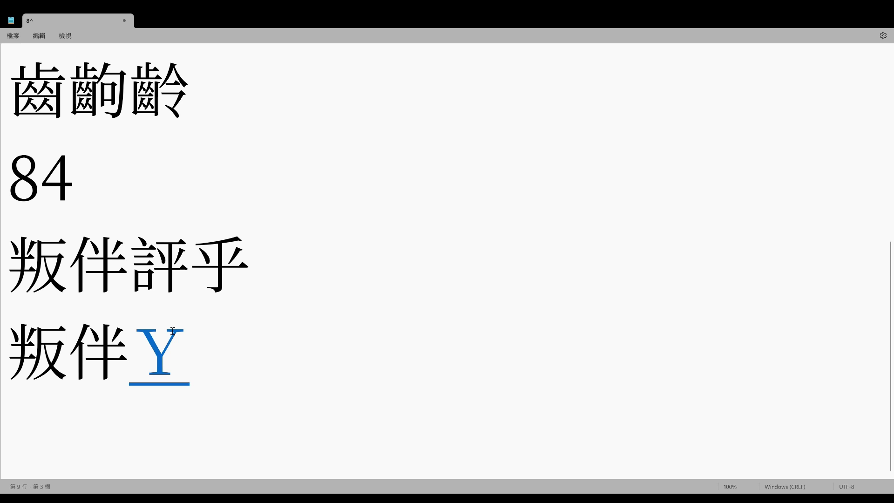
{"action": "type", "text": "a"}
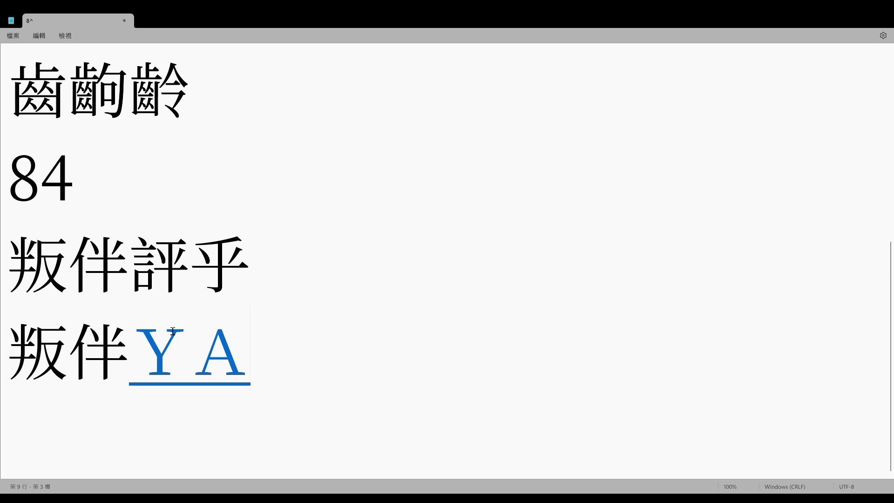
{"action": "type", "text": "i"}
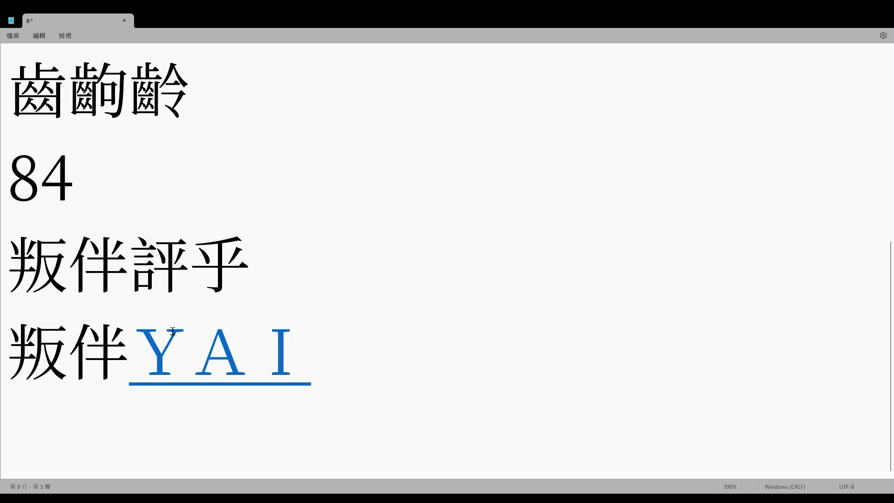
{"action": "key", "text": "space"}
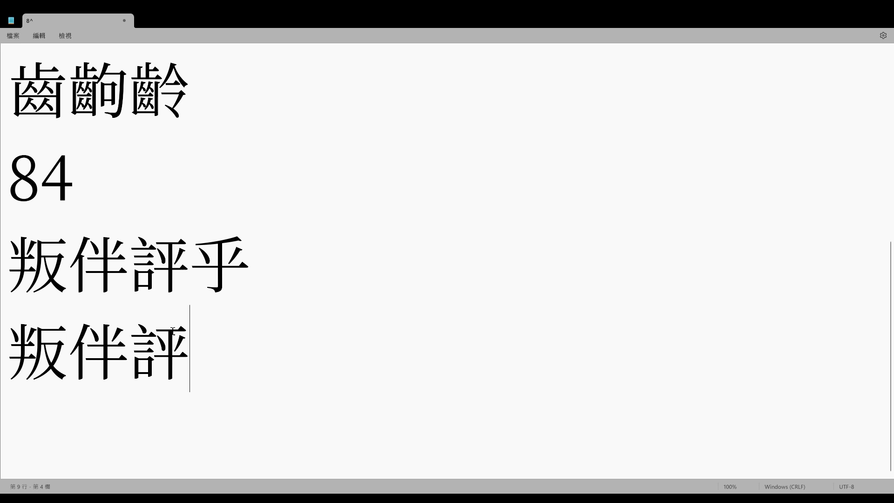
Step: Enter the character 乎 after 評 on the practice line under 84, using the input code LI
{"action": "type", "text": "l"}
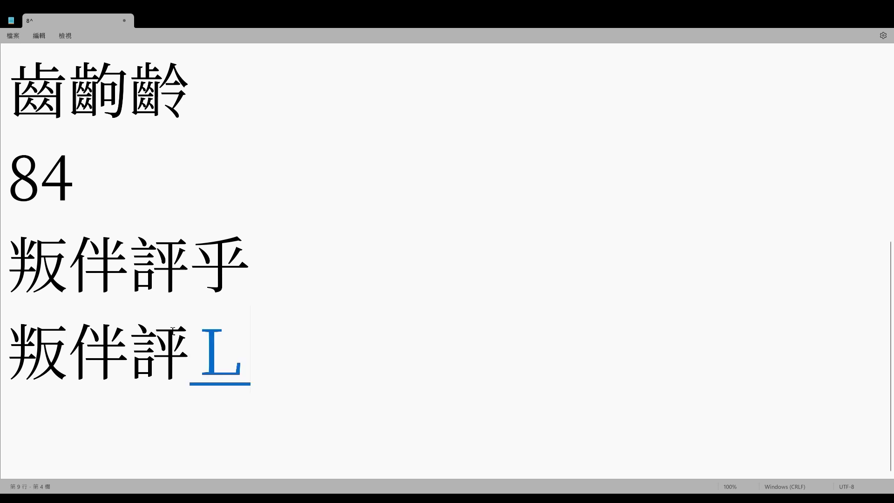
{"action": "type", "text": "i"}
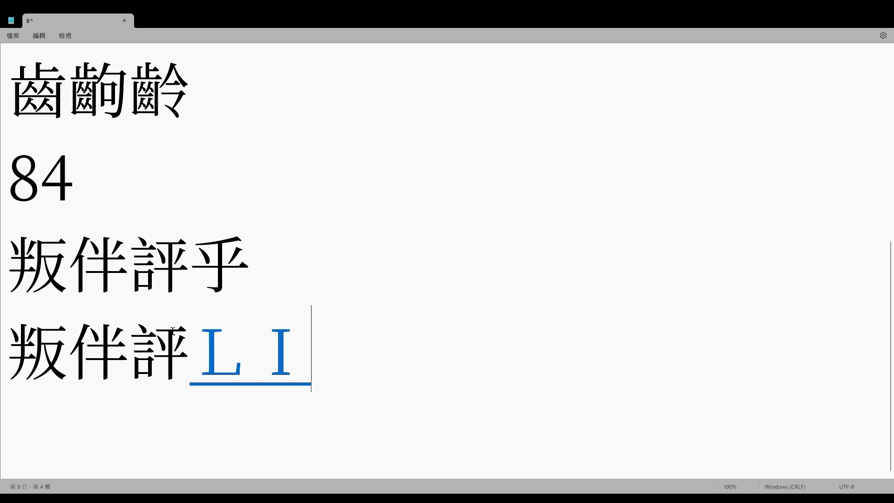
{"action": "key", "text": "space"}
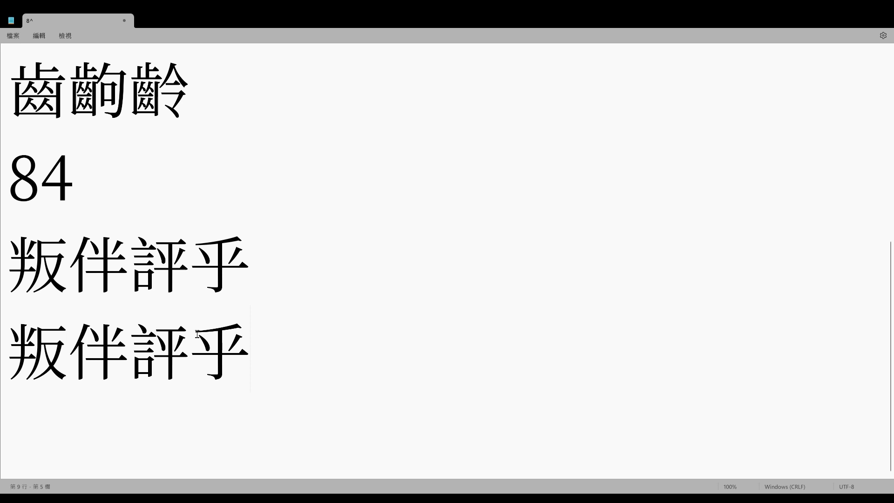
{"action": "scroll", "coordinate": [197, 334], "scroll_direction": "up", "scroll_amount": 3}
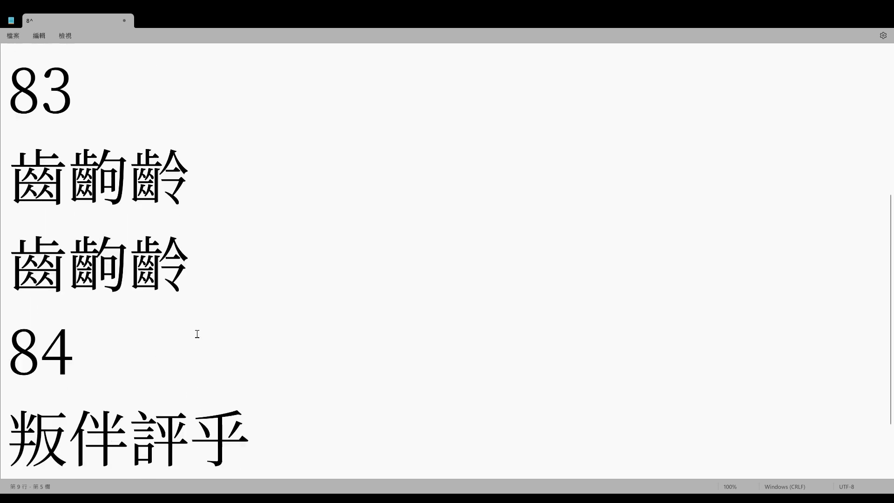
{"action": "scroll", "coordinate": [197, 335], "scroll_direction": "down", "scroll_amount": 2}
{"action": "scroll", "coordinate": [197, 334], "scroll_direction": "up", "scroll_amount": 3}
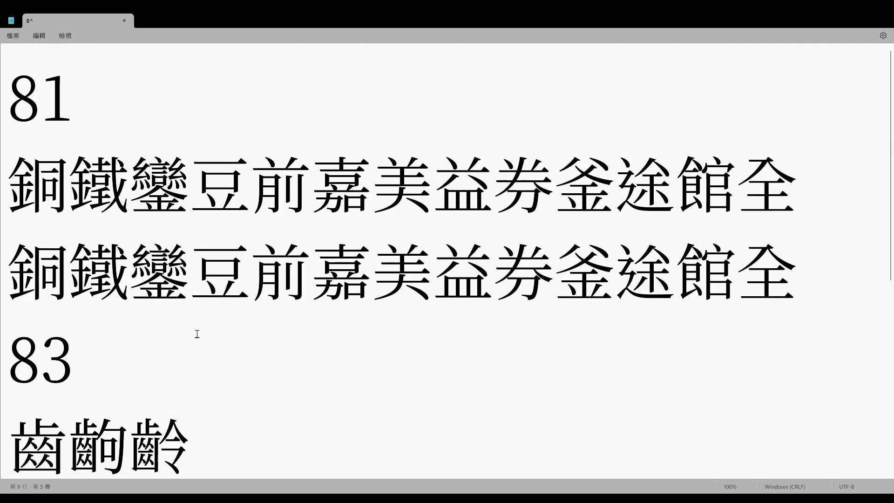
{"action": "scroll", "coordinate": [197, 334], "scroll_direction": "down", "scroll_amount": 3}
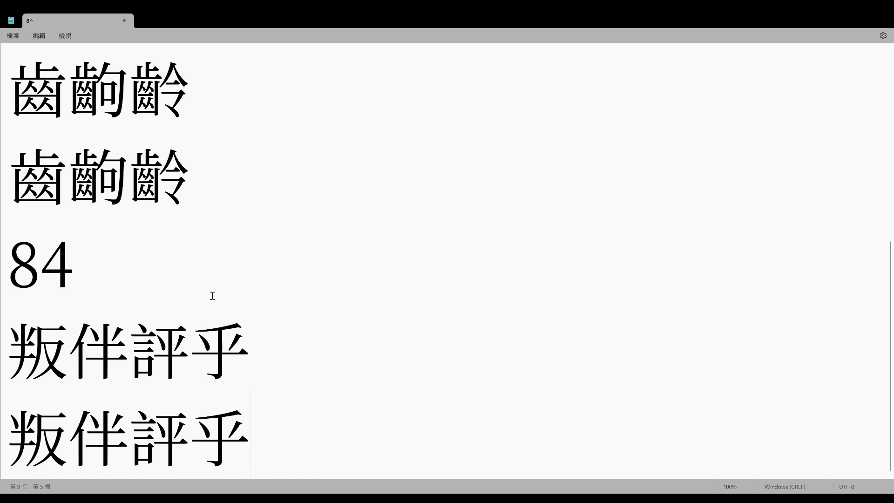
{"action": "scroll", "coordinate": [212, 295], "scroll_direction": "up", "scroll_amount": 2}
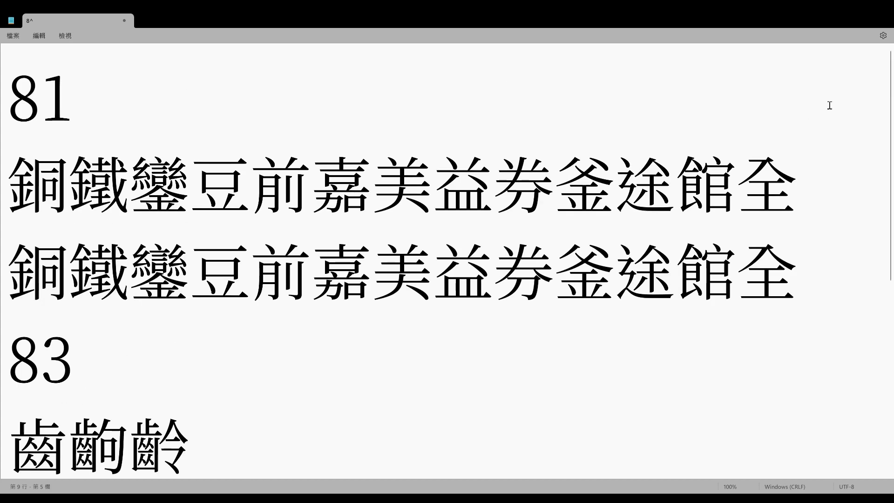